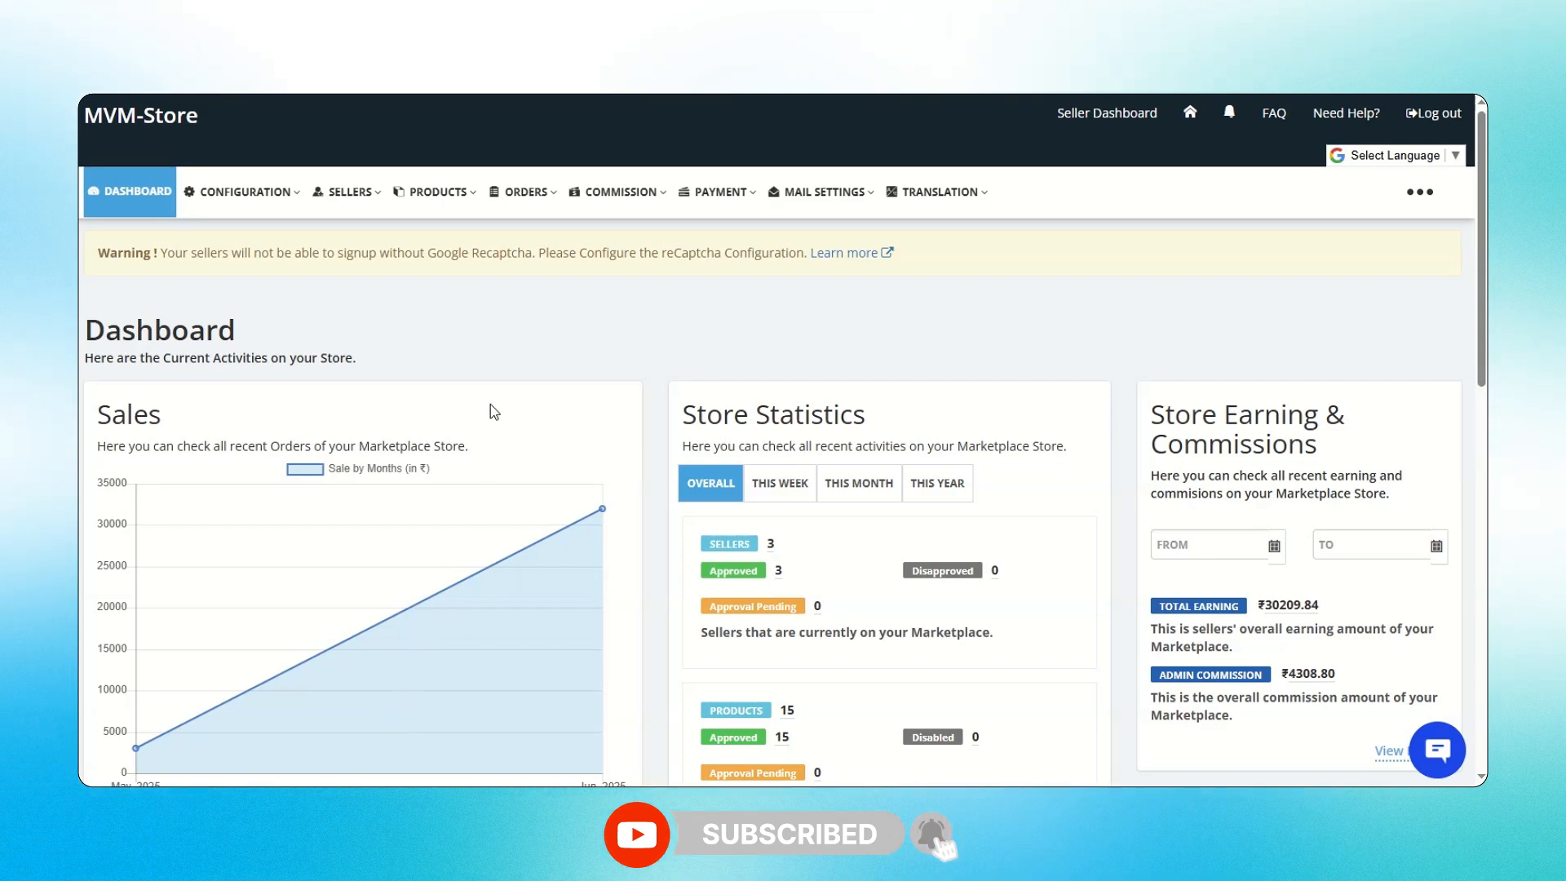
Go to the products listing and open the form for adding a new product.
{"action": "left_click", "coordinate": [443, 205]}
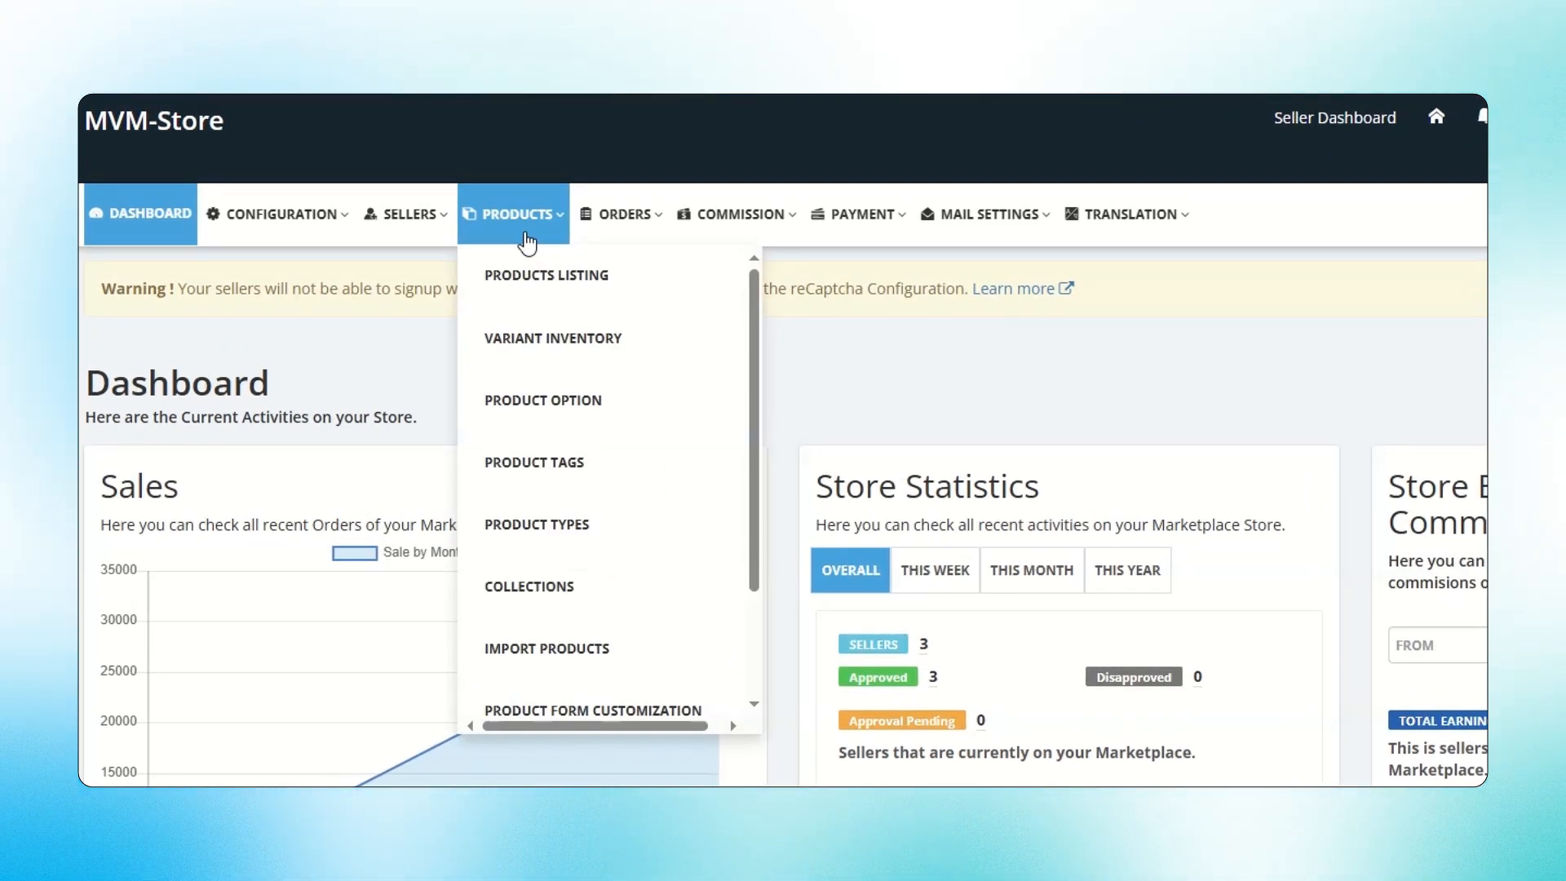
{"action": "left_click", "coordinate": [550, 272]}
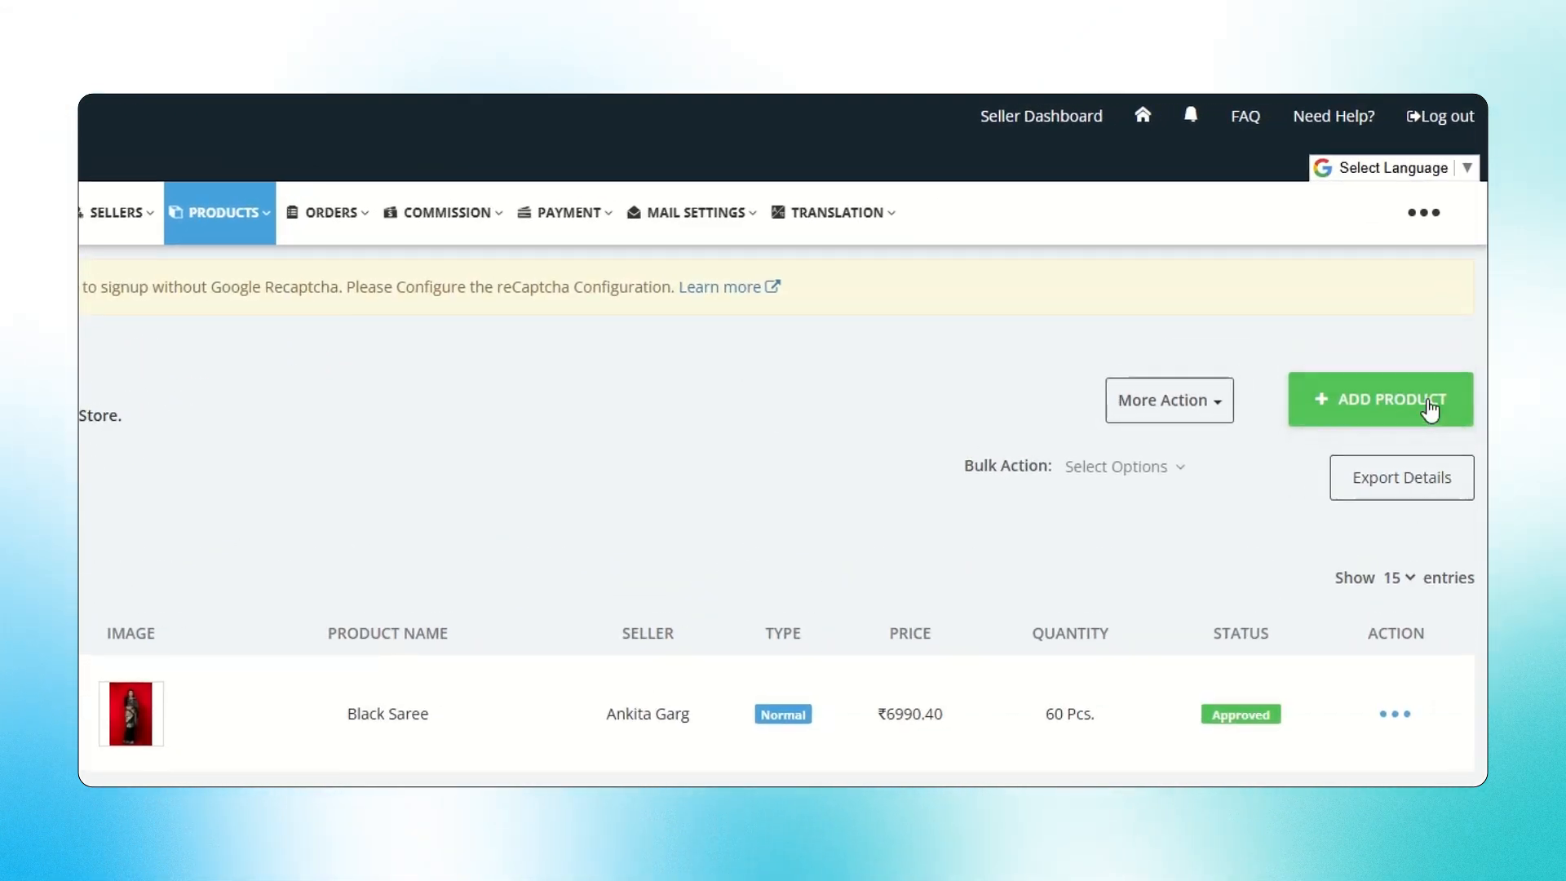
{"action": "left_click", "coordinate": [1416, 408]}
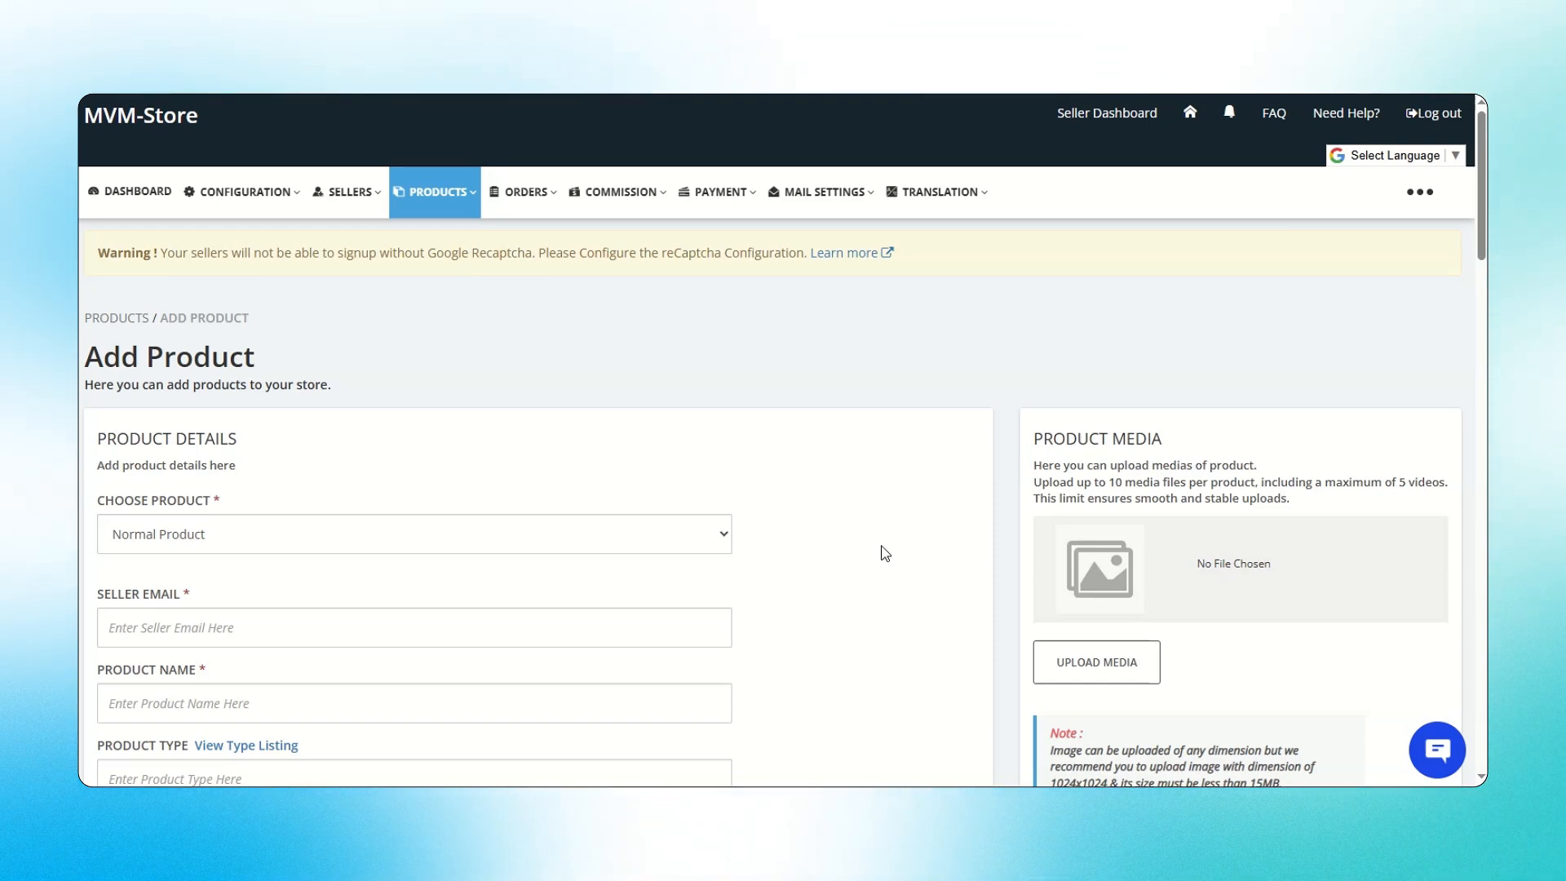
Keep Normal Product as the product choice and select the seller's email from the suggested sellers.
{"action": "left_click", "coordinate": [307, 530]}
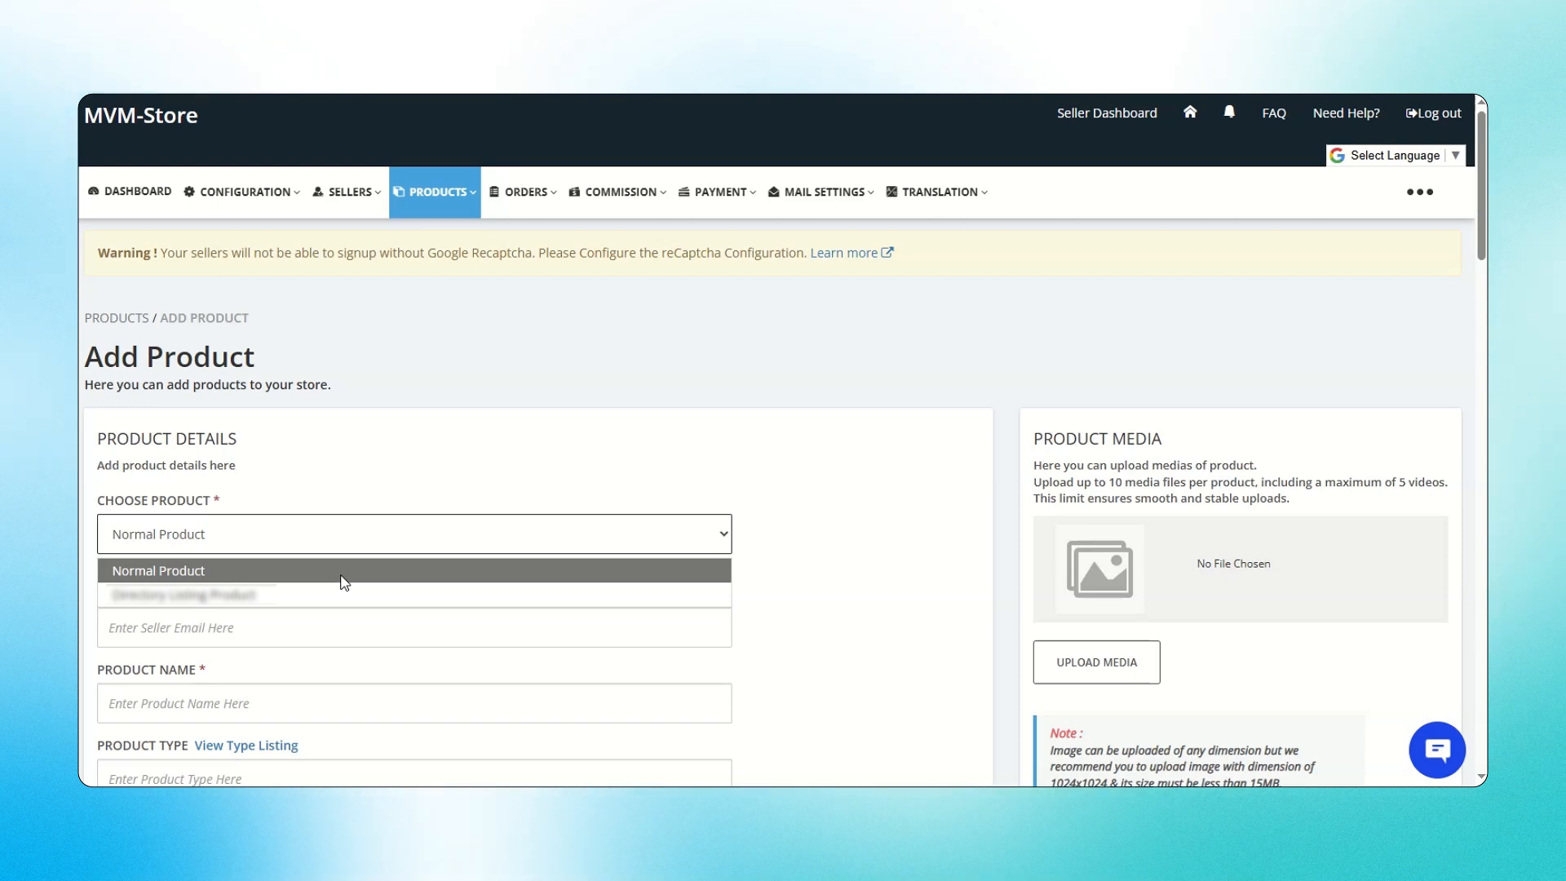
{"action": "left_click", "coordinate": [855, 550]}
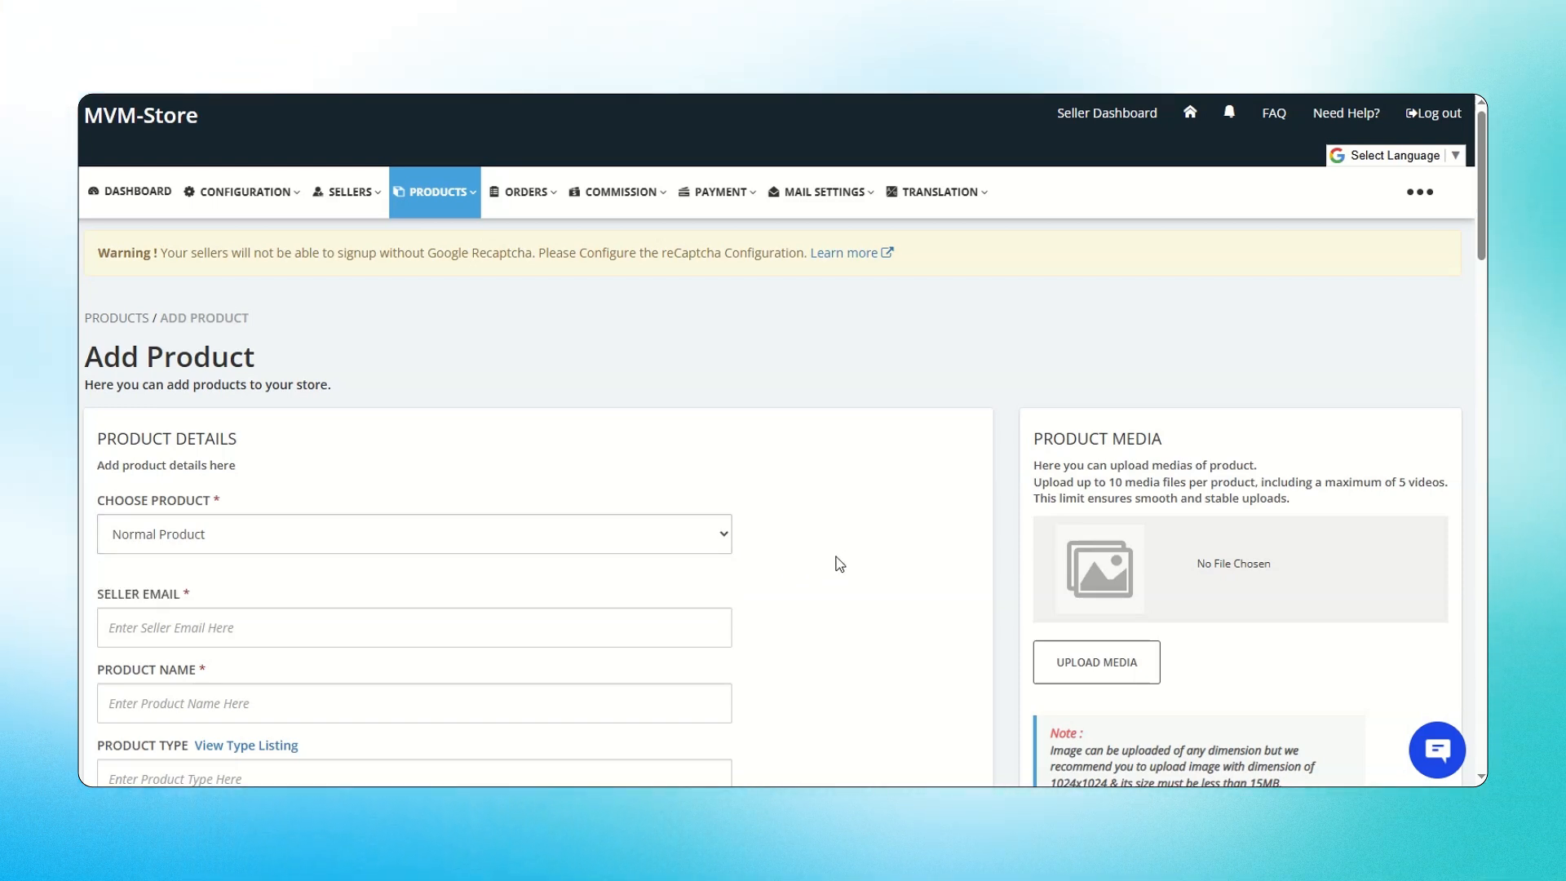
{"action": "left_click", "coordinate": [349, 621]}
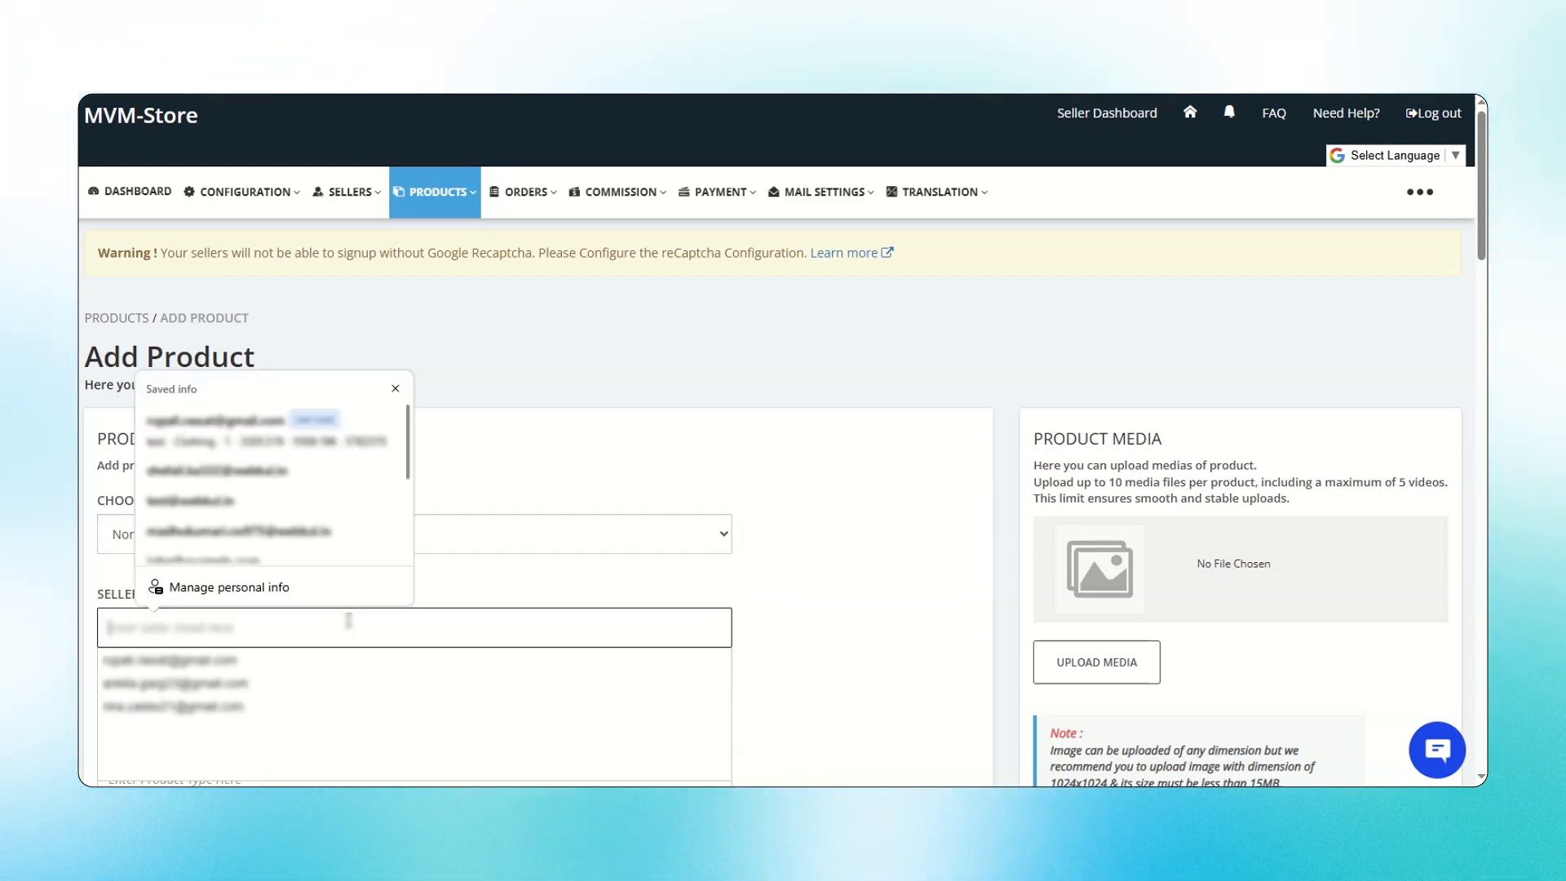
{"action": "left_click", "coordinate": [324, 663]}
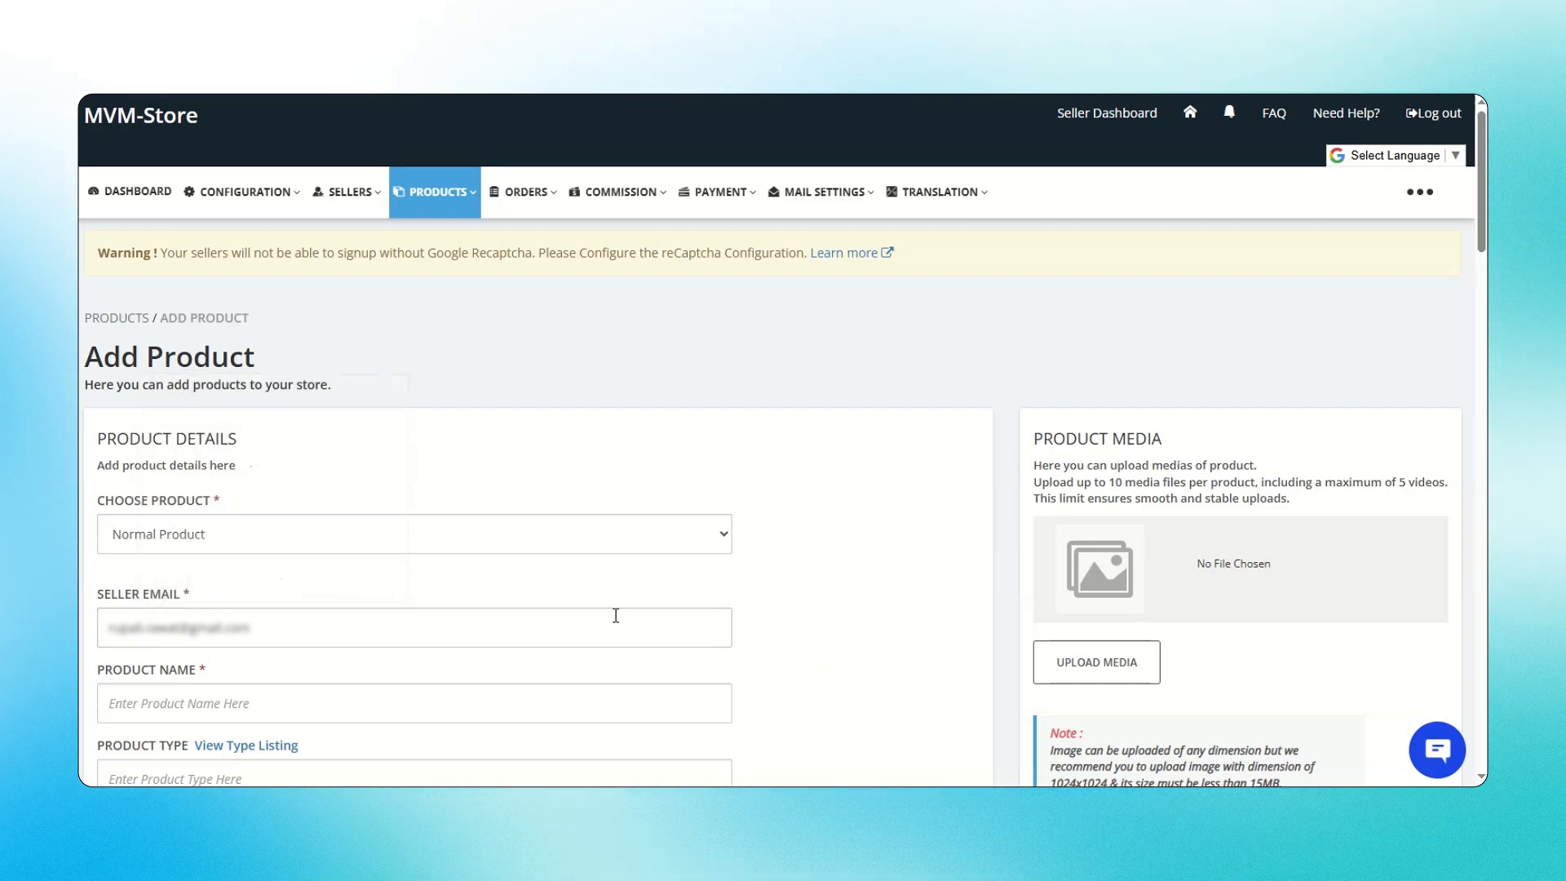
Name the product "test" and select Clothing as its product type.
{"action": "scroll", "coordinate": [489, 619], "scroll_direction": "down", "scroll_amount": 1}
{"action": "left_click", "coordinate": [425, 620]}
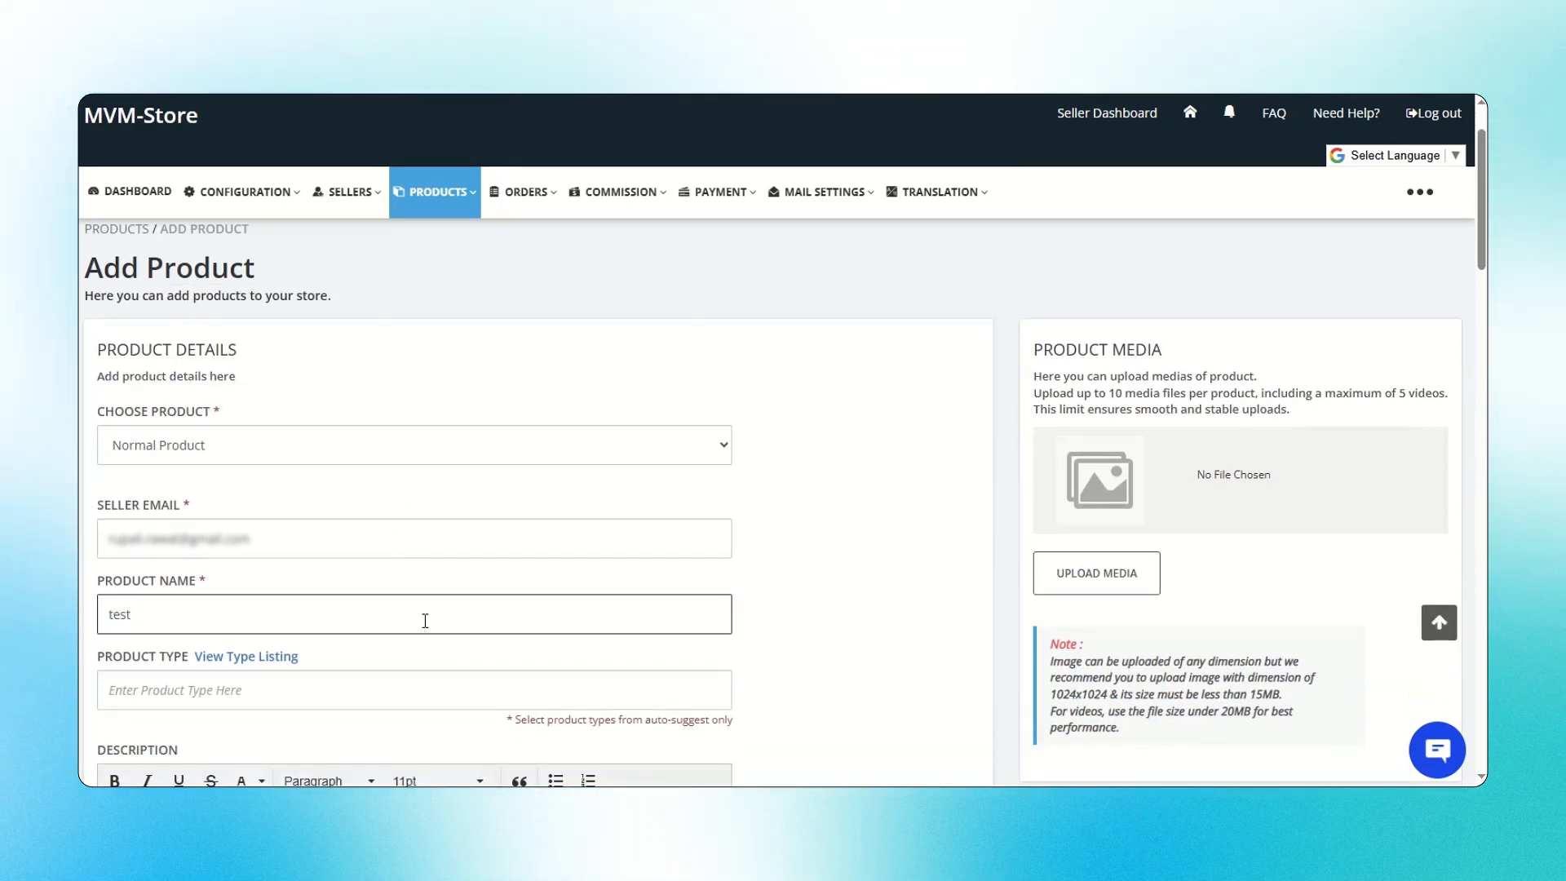
{"action": "left_click", "coordinate": [340, 690]}
{"action": "left_click", "coordinate": [183, 745]}
Enter "test" as the product description and "test policy" as the product policy.
{"action": "scroll", "coordinate": [454, 595], "scroll_direction": "down", "scroll_amount": 3}
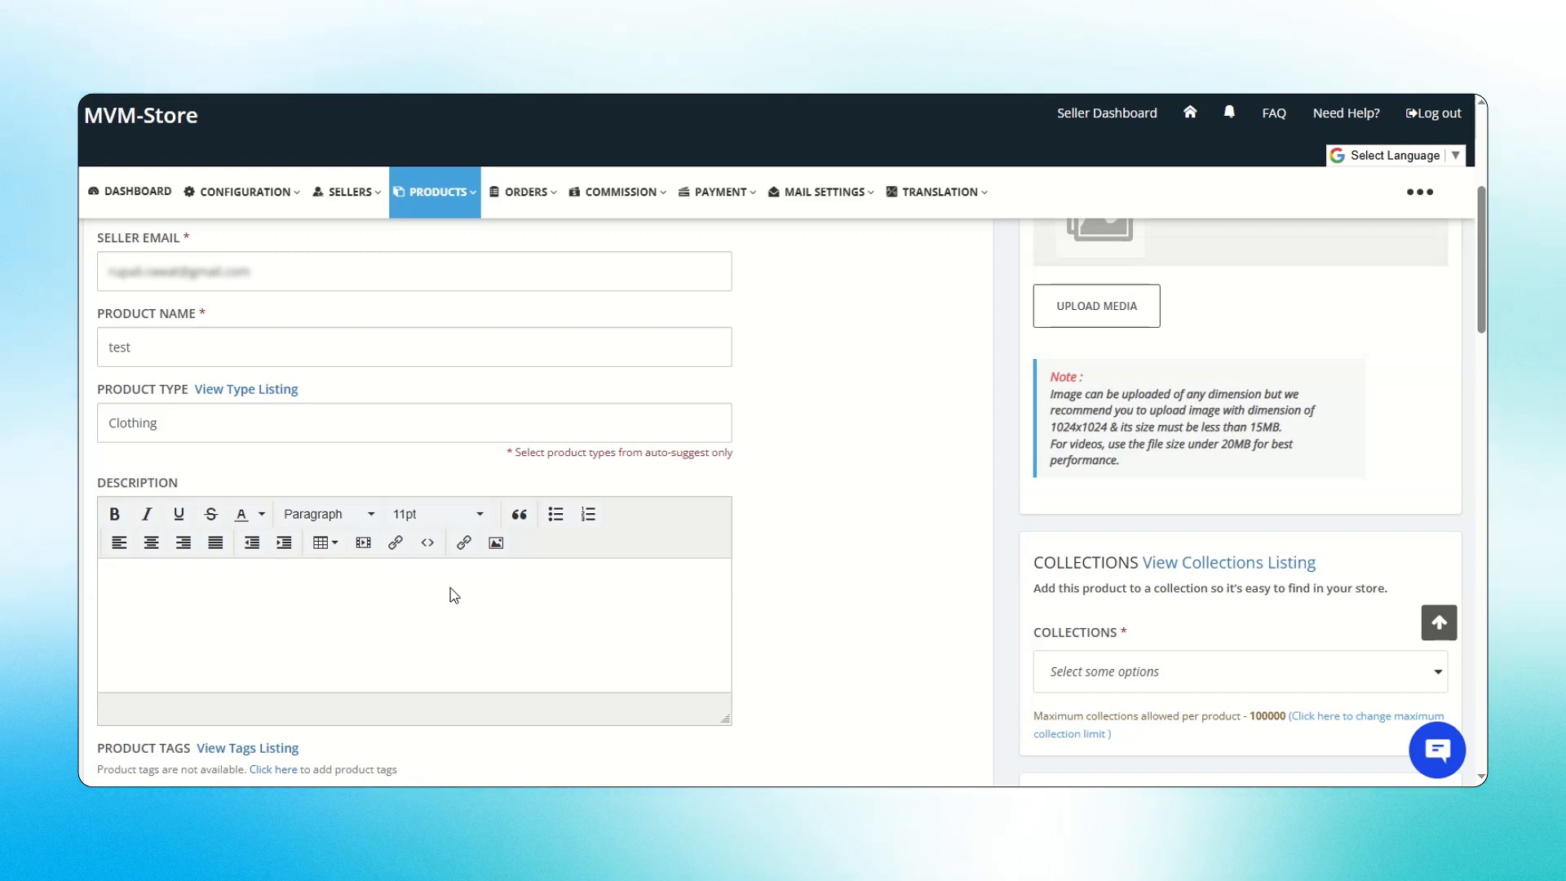
{"action": "left_click", "coordinate": [455, 595]}
{"action": "type", "text": "test"}
{"action": "scroll", "coordinate": [454, 595], "scroll_direction": "down", "scroll_amount": 3}
{"action": "left_click", "coordinate": [252, 587]}
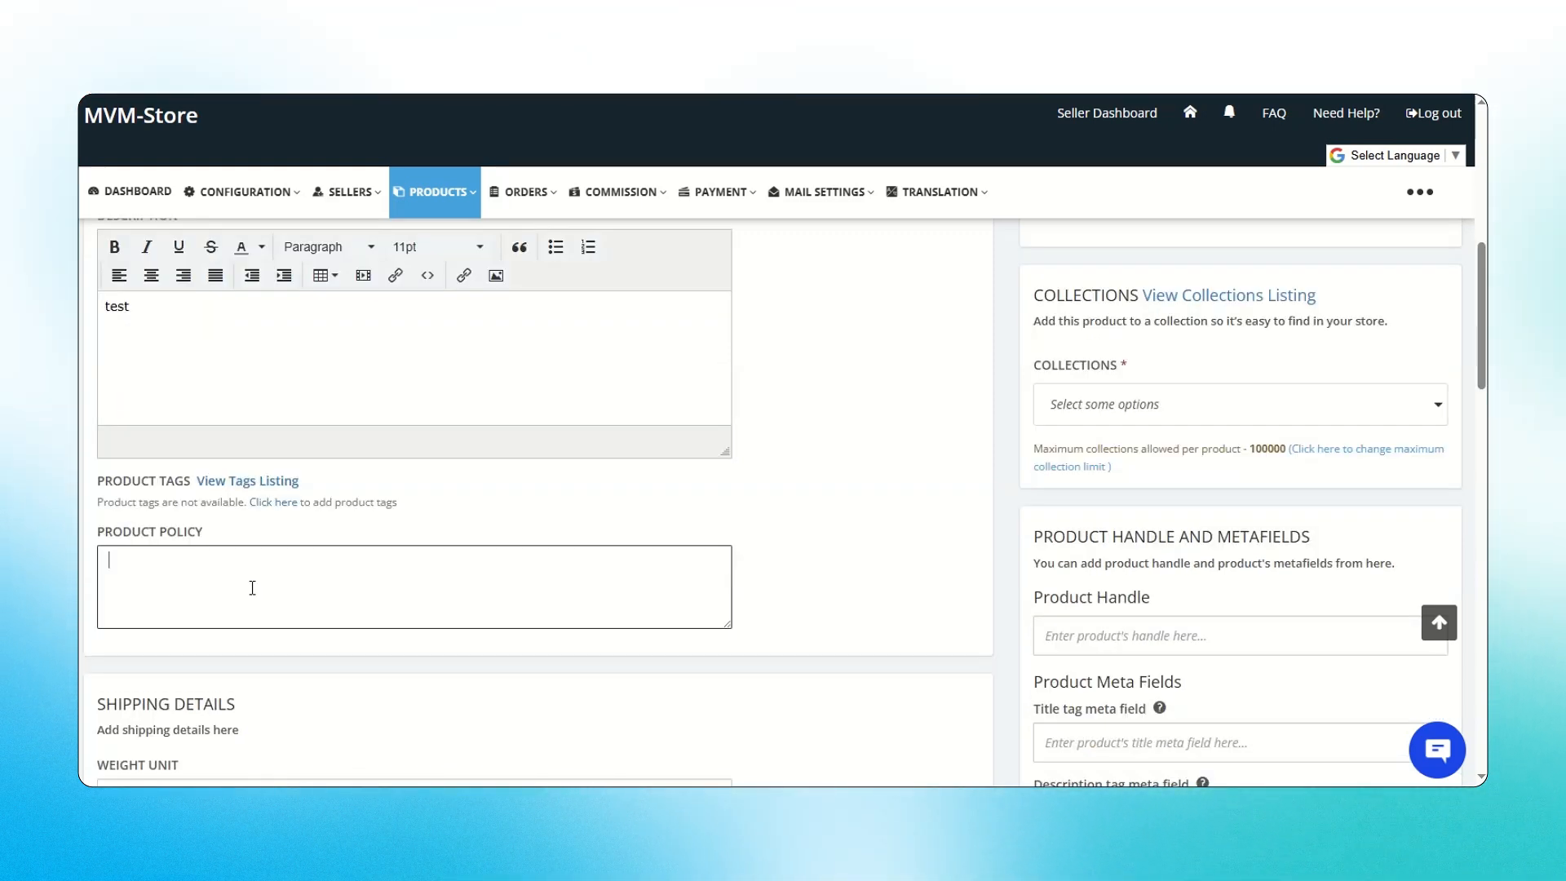
{"action": "type", "text": "test policy"}
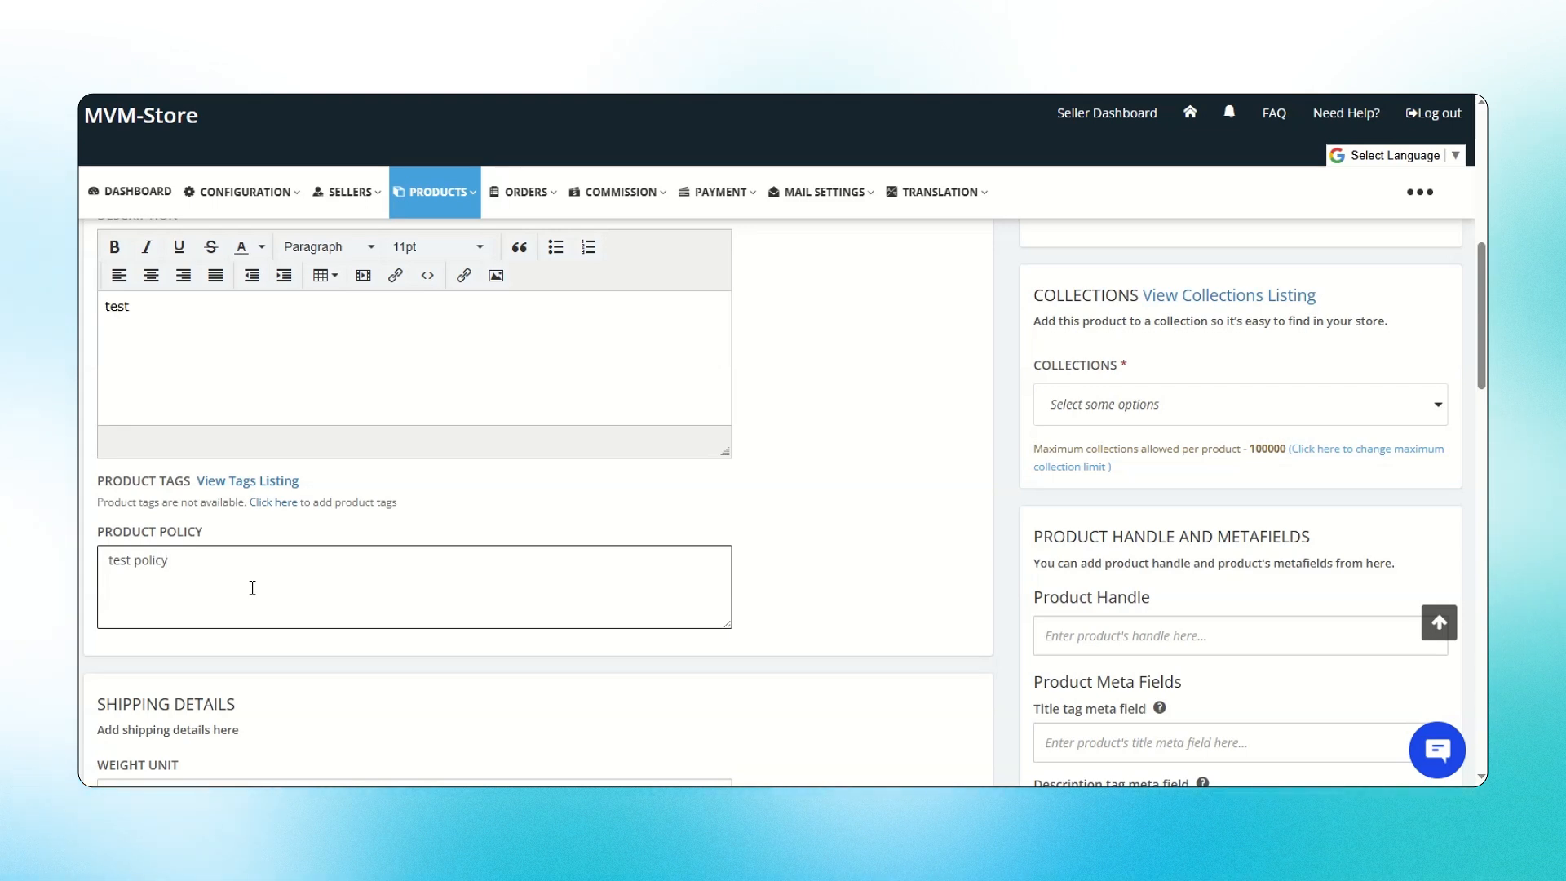
In the shipping details, choose Kilogram(kg) as the weight unit and enter a weight of 1.
{"action": "scroll", "coordinate": [252, 587], "scroll_direction": "down", "scroll_amount": 3}
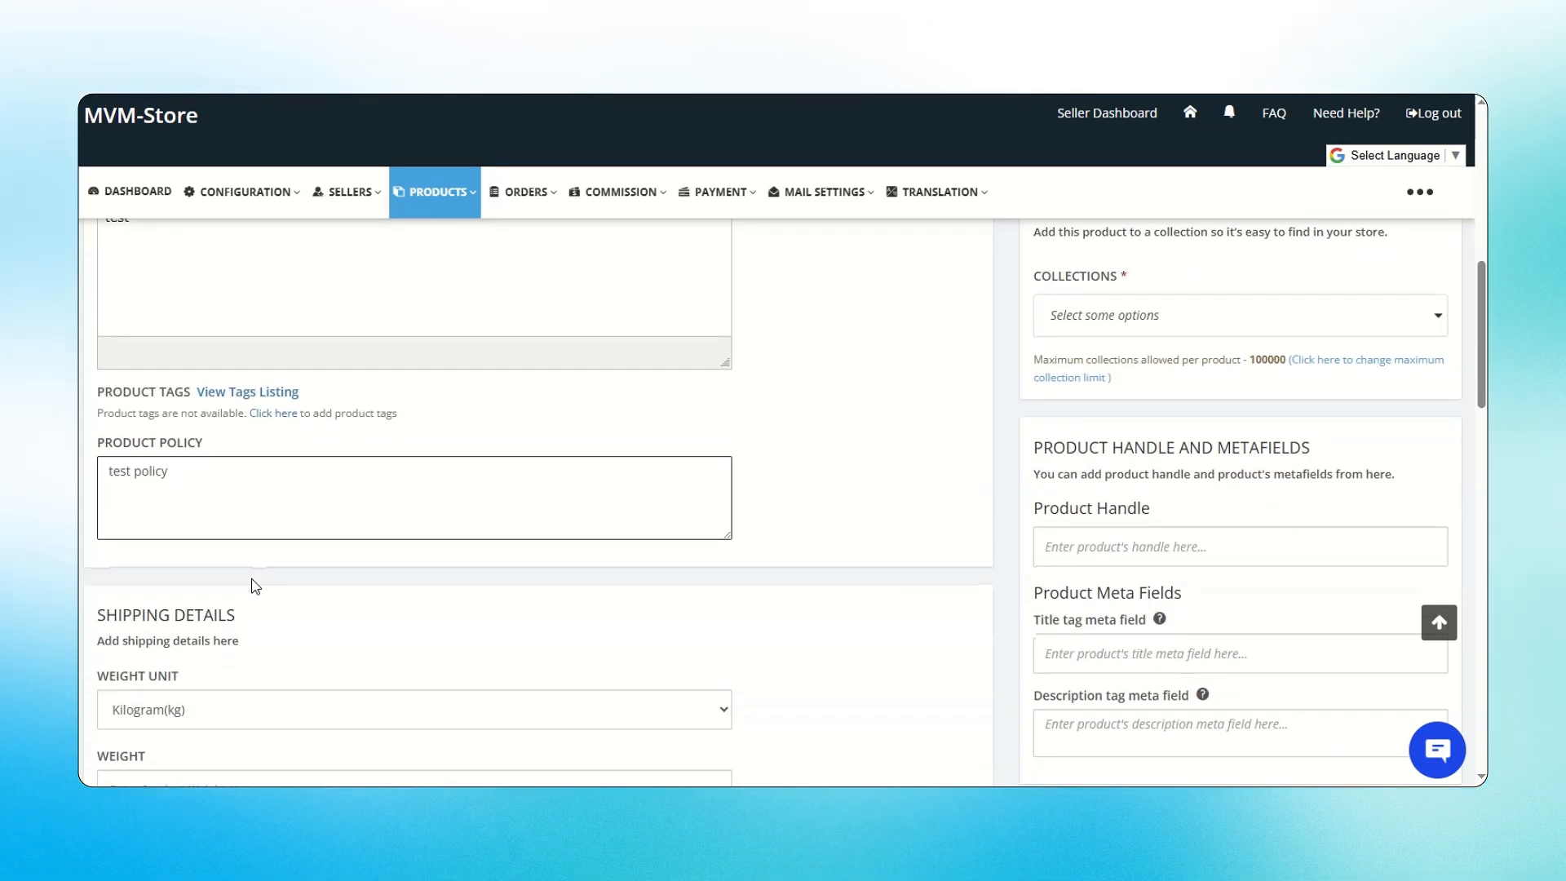
{"action": "scroll", "coordinate": [255, 586], "scroll_direction": "down", "scroll_amount": 2}
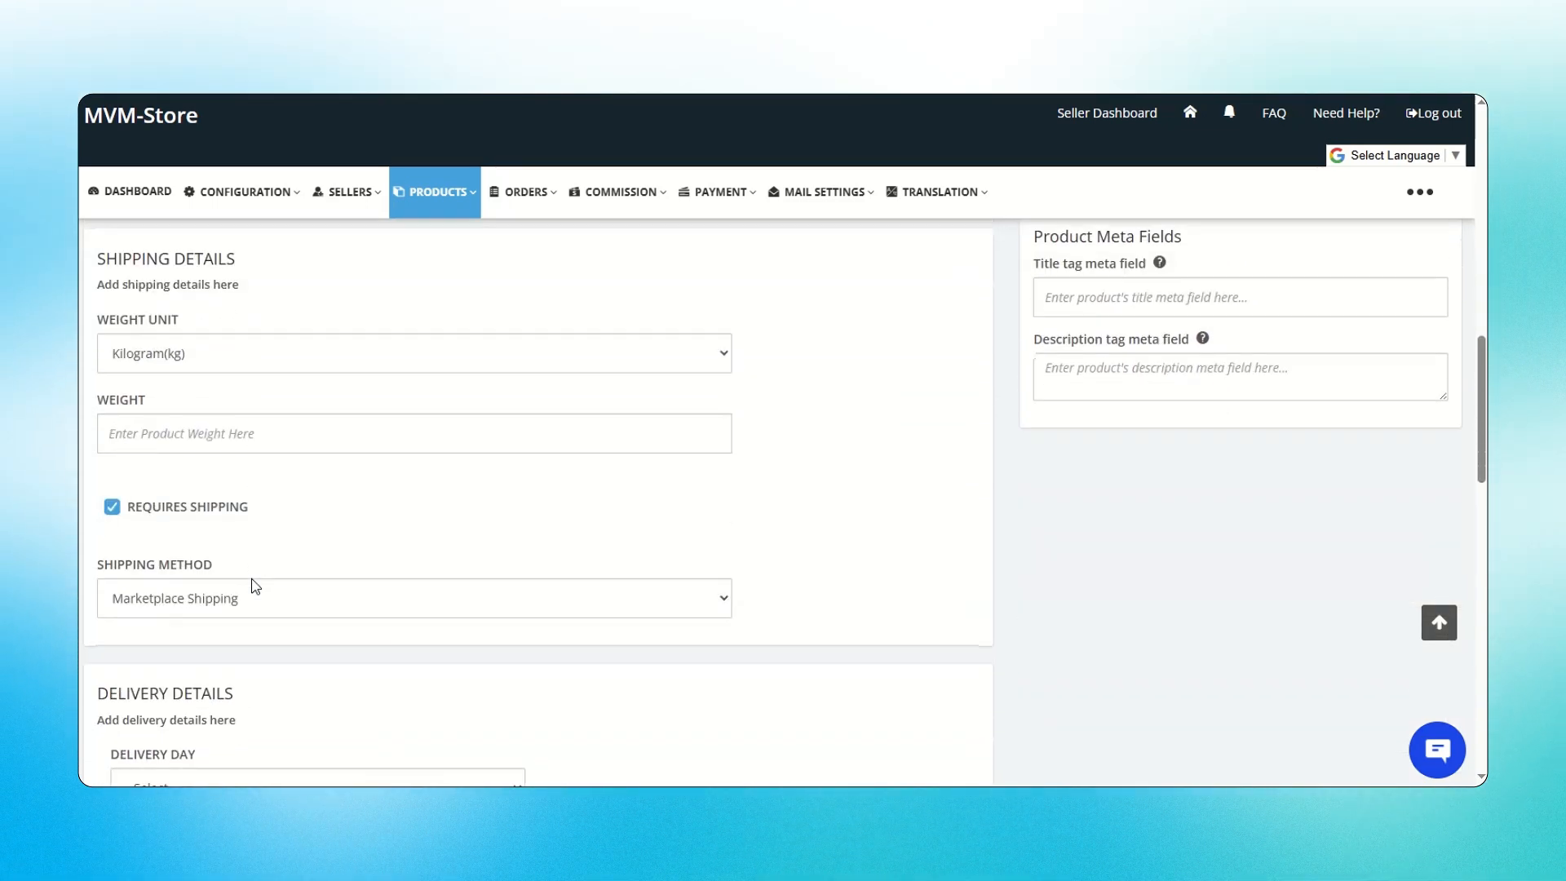
{"action": "left_click", "coordinate": [339, 367]}
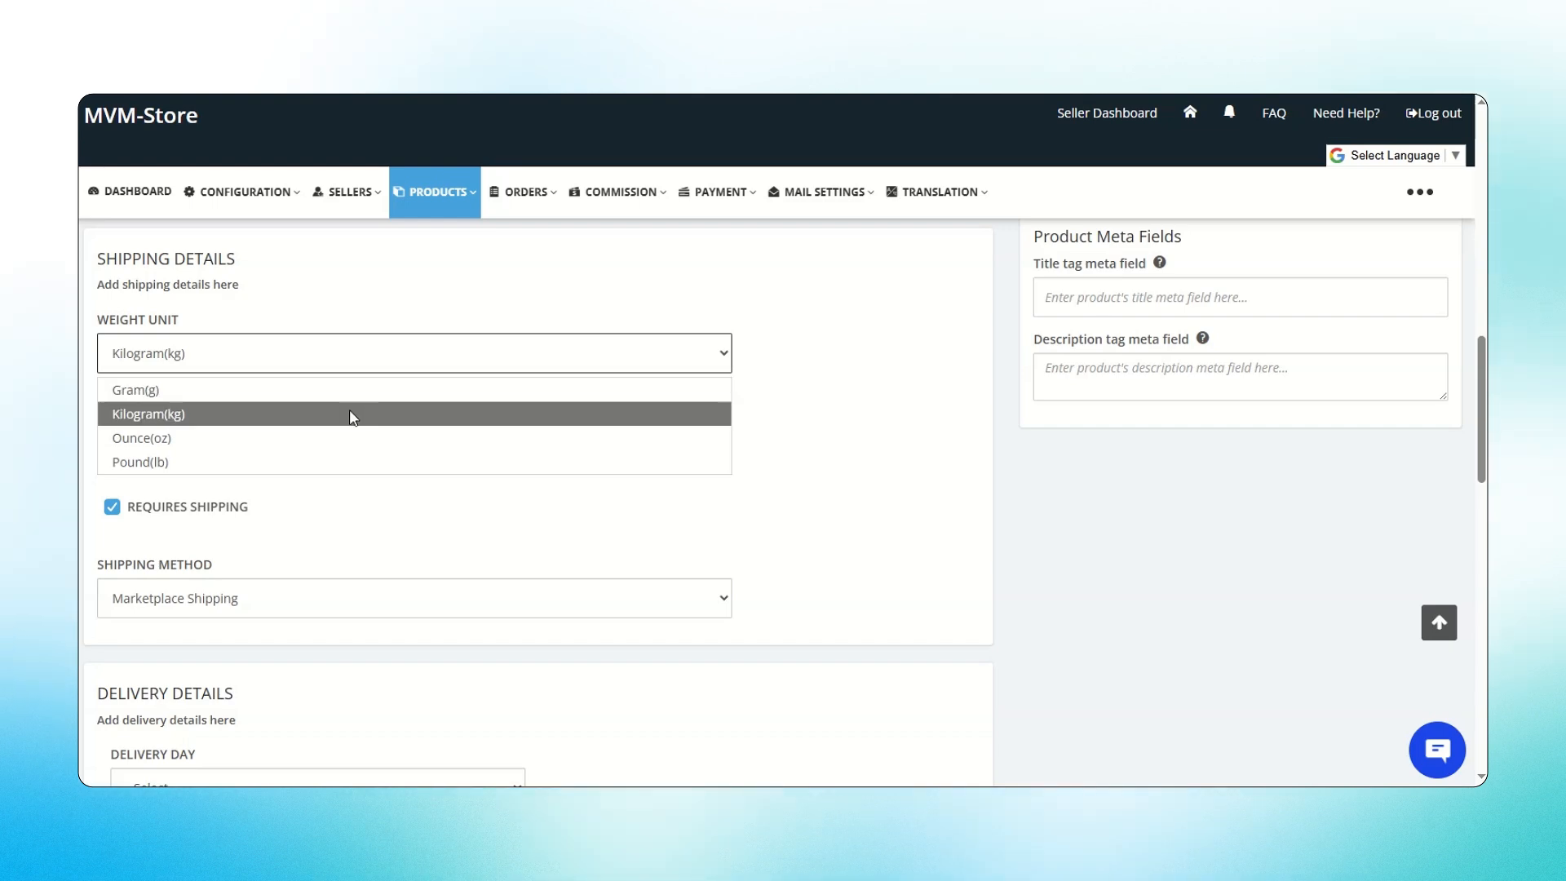
{"action": "left_click", "coordinate": [359, 413]}
{"action": "left_click", "coordinate": [363, 440]}
{"action": "type", "text": "1"}
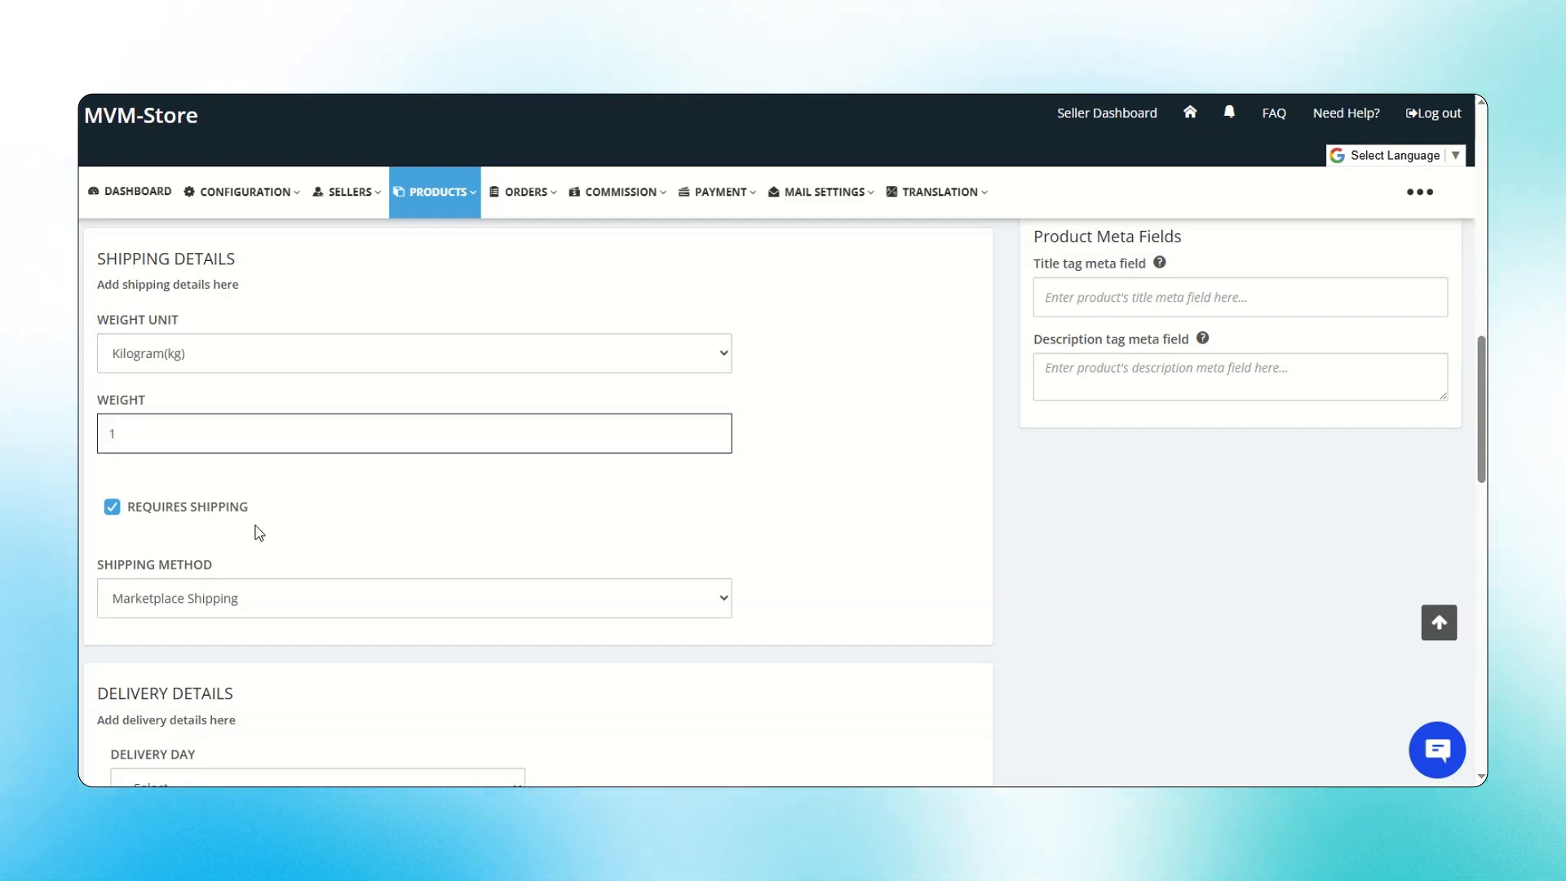
Leave Requires Shipping enabled and set the shipping method to Free Shipping.
{"action": "left_click", "coordinate": [119, 513]}
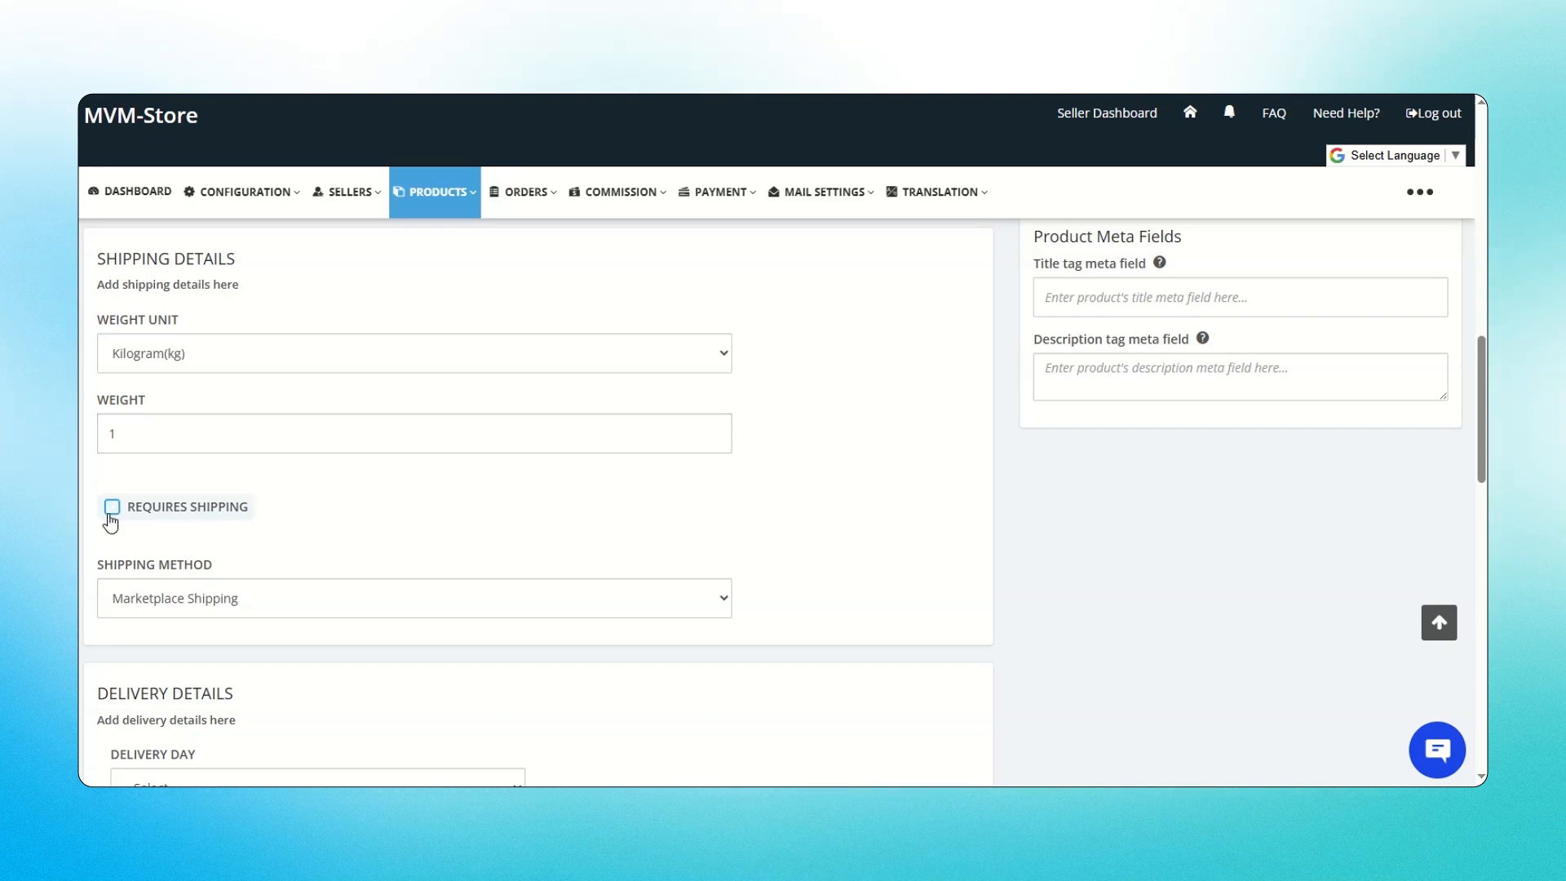
{"action": "left_click", "coordinate": [113, 507]}
{"action": "left_click", "coordinate": [440, 603]}
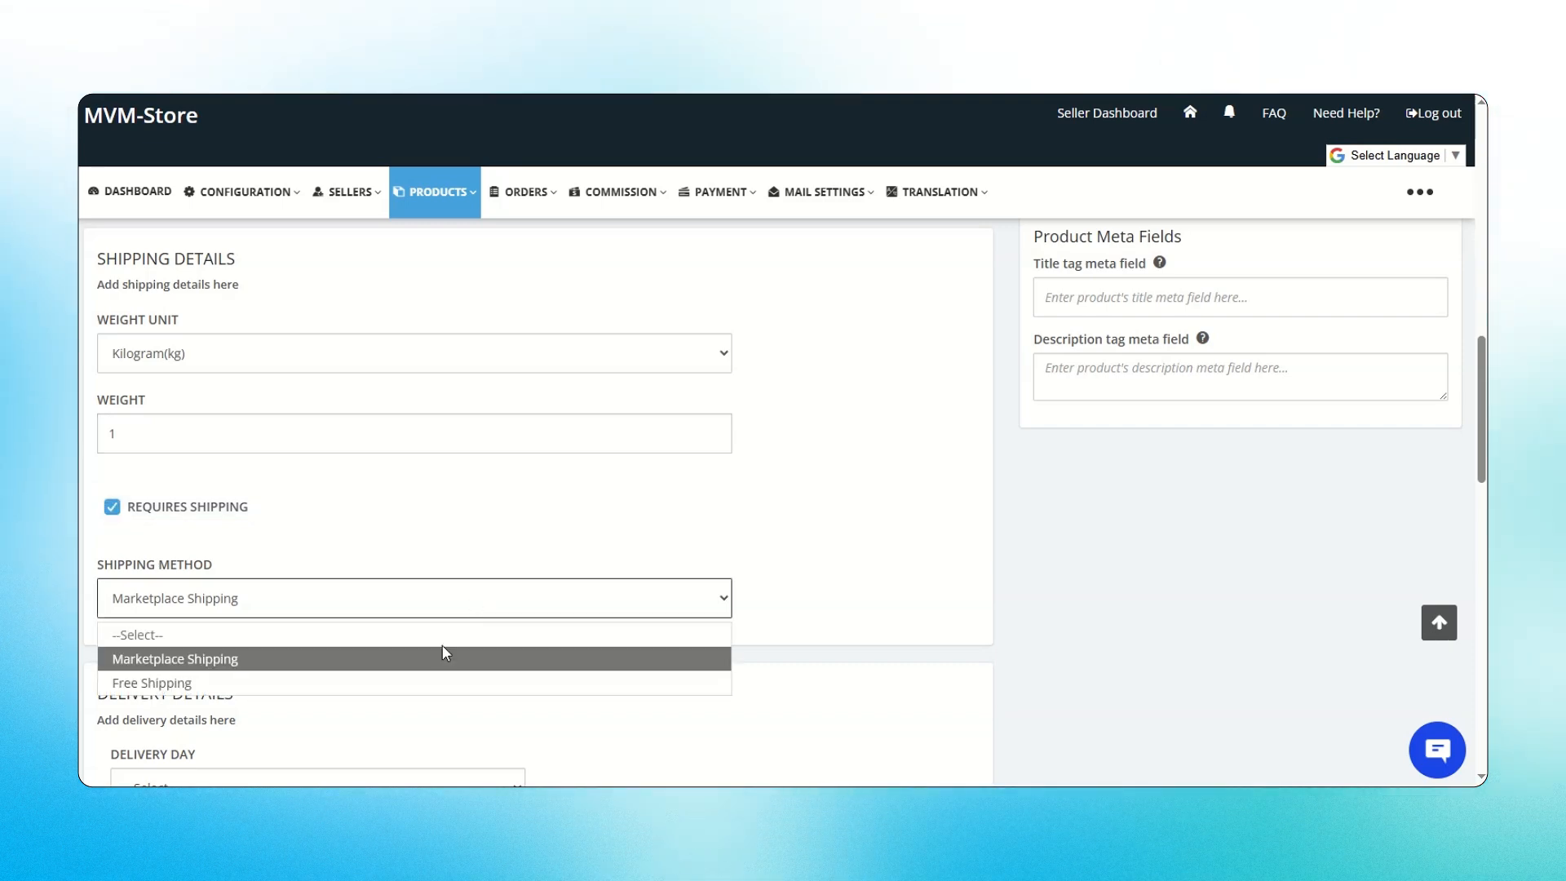
{"action": "left_click", "coordinate": [422, 684]}
Set the delivery day to Other and enter "tuesday" as its name.
{"action": "scroll", "coordinate": [445, 659], "scroll_direction": "down", "scroll_amount": 3}
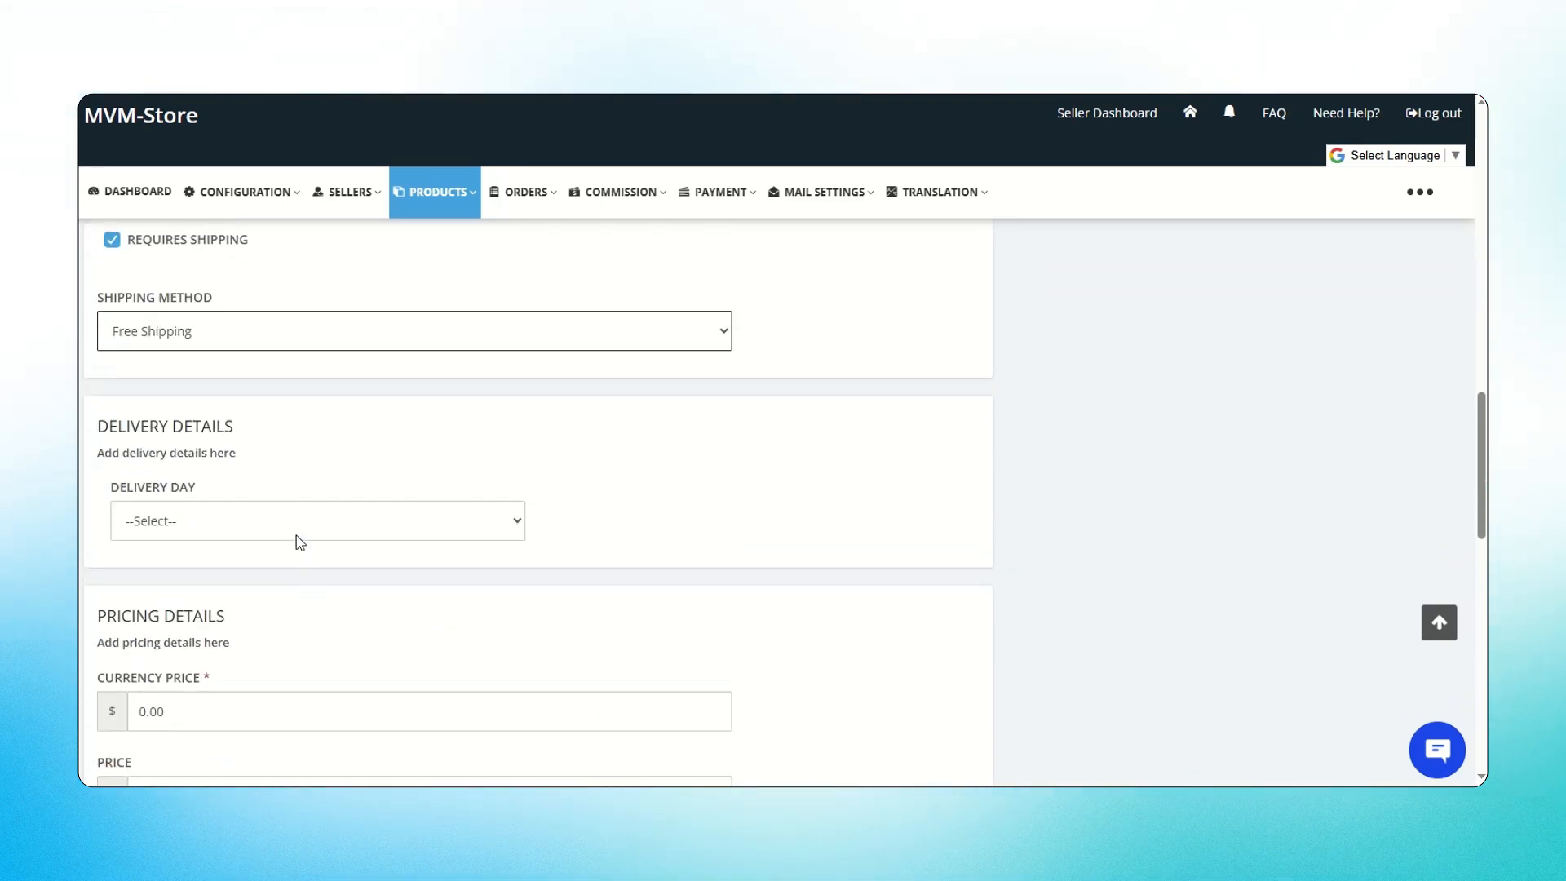
{"action": "left_click", "coordinate": [296, 535]}
{"action": "left_click", "coordinate": [268, 600]}
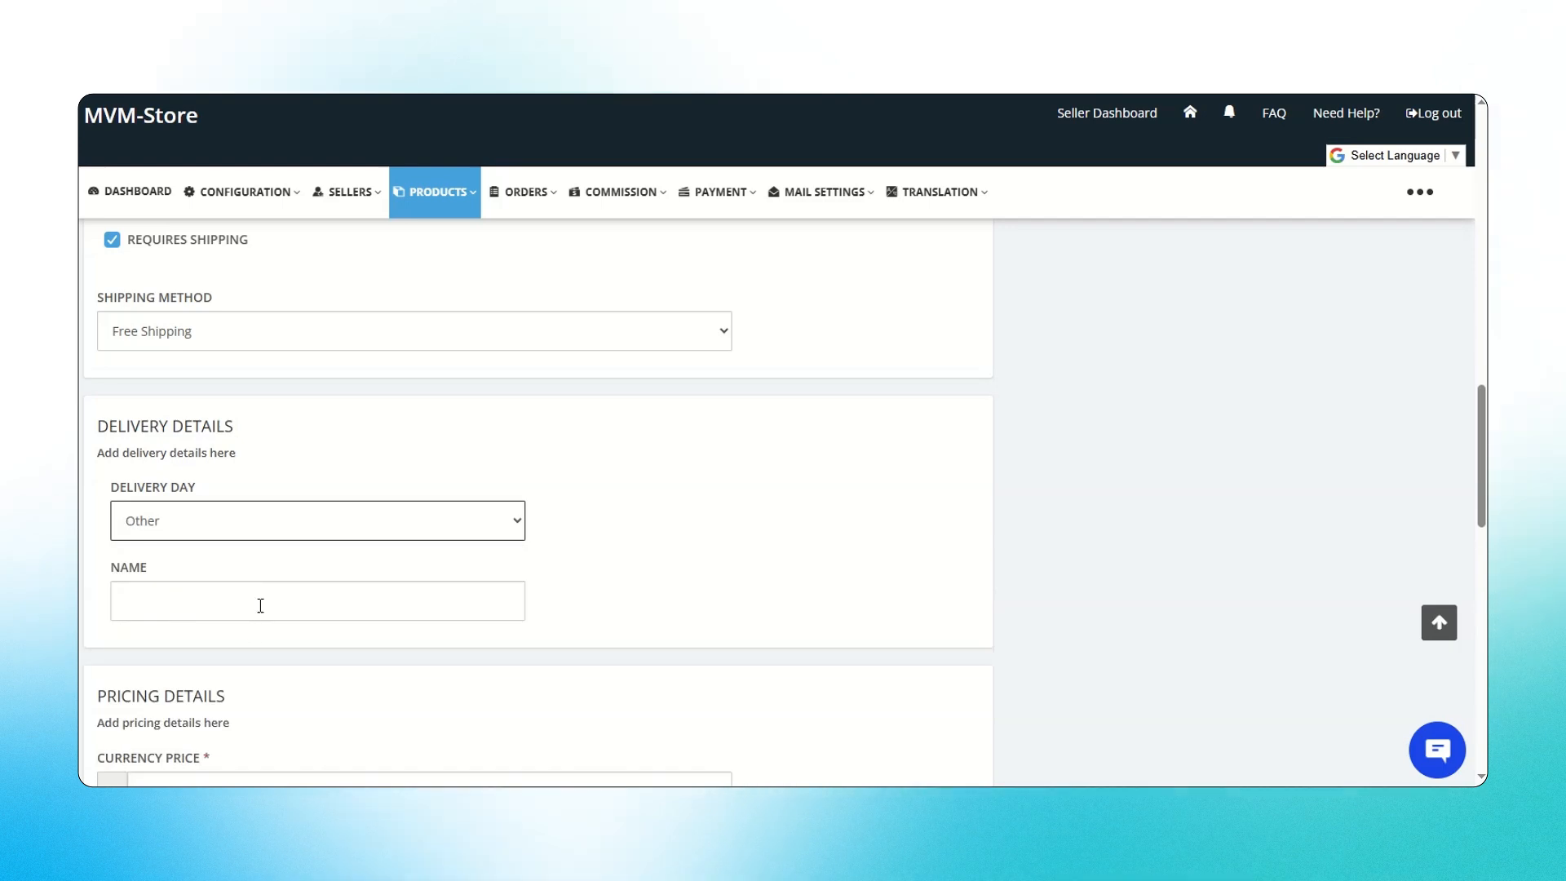
{"action": "left_click", "coordinate": [260, 605]}
{"action": "type", "text": "tuesday"}
In the pricing details, set the currency price to $300 and the currency compare at price to $500.
{"action": "scroll", "coordinate": [245, 608], "scroll_direction": "down", "scroll_amount": 4}
{"action": "left_click", "coordinate": [130, 437]}
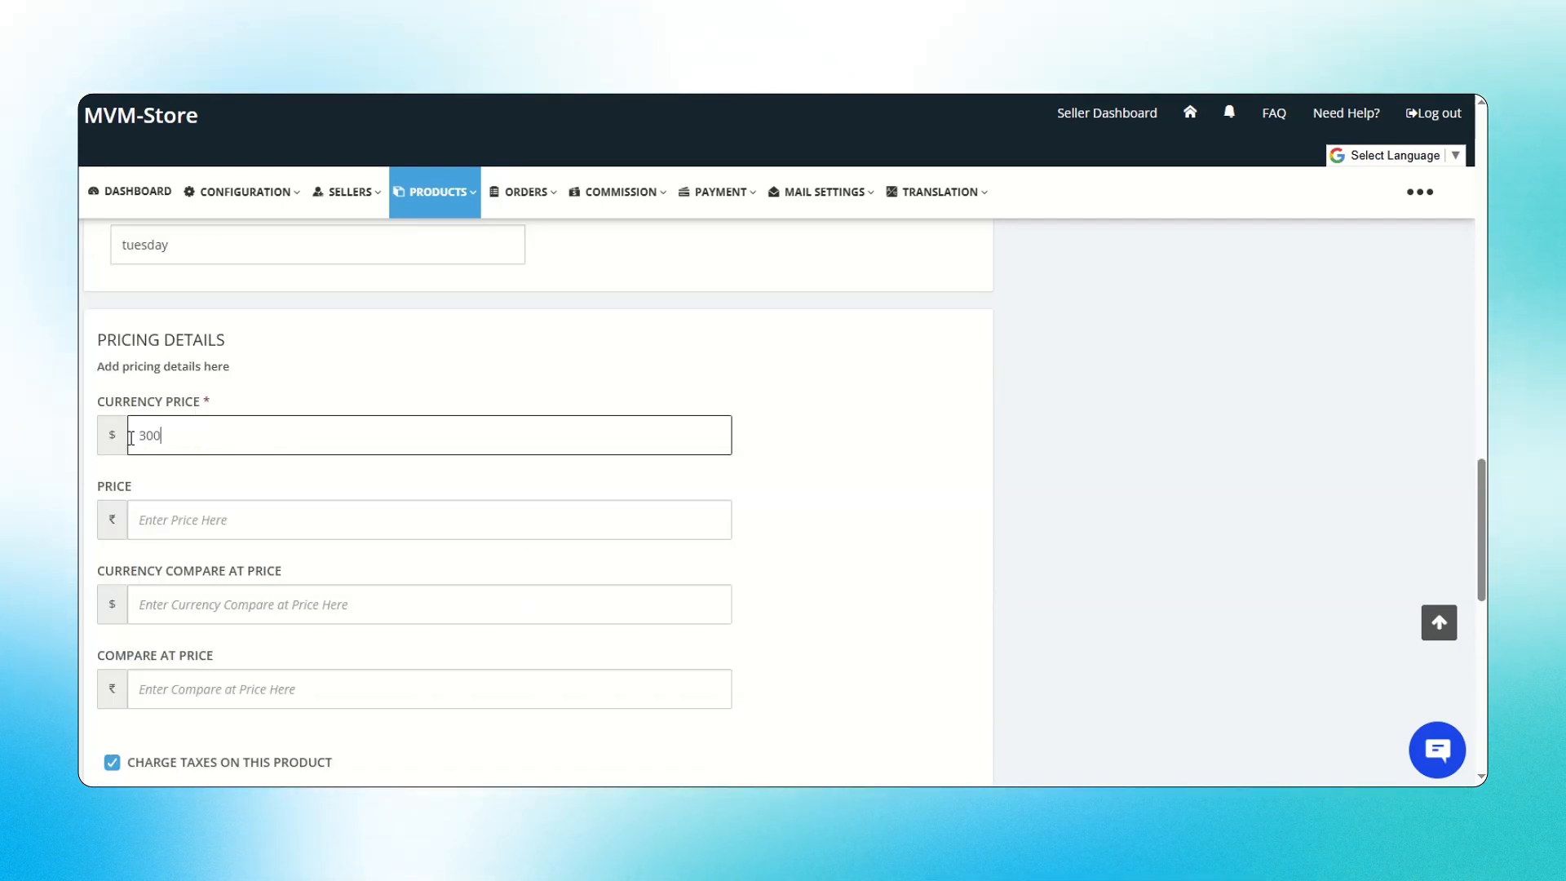
{"action": "left_click", "coordinate": [199, 522]}
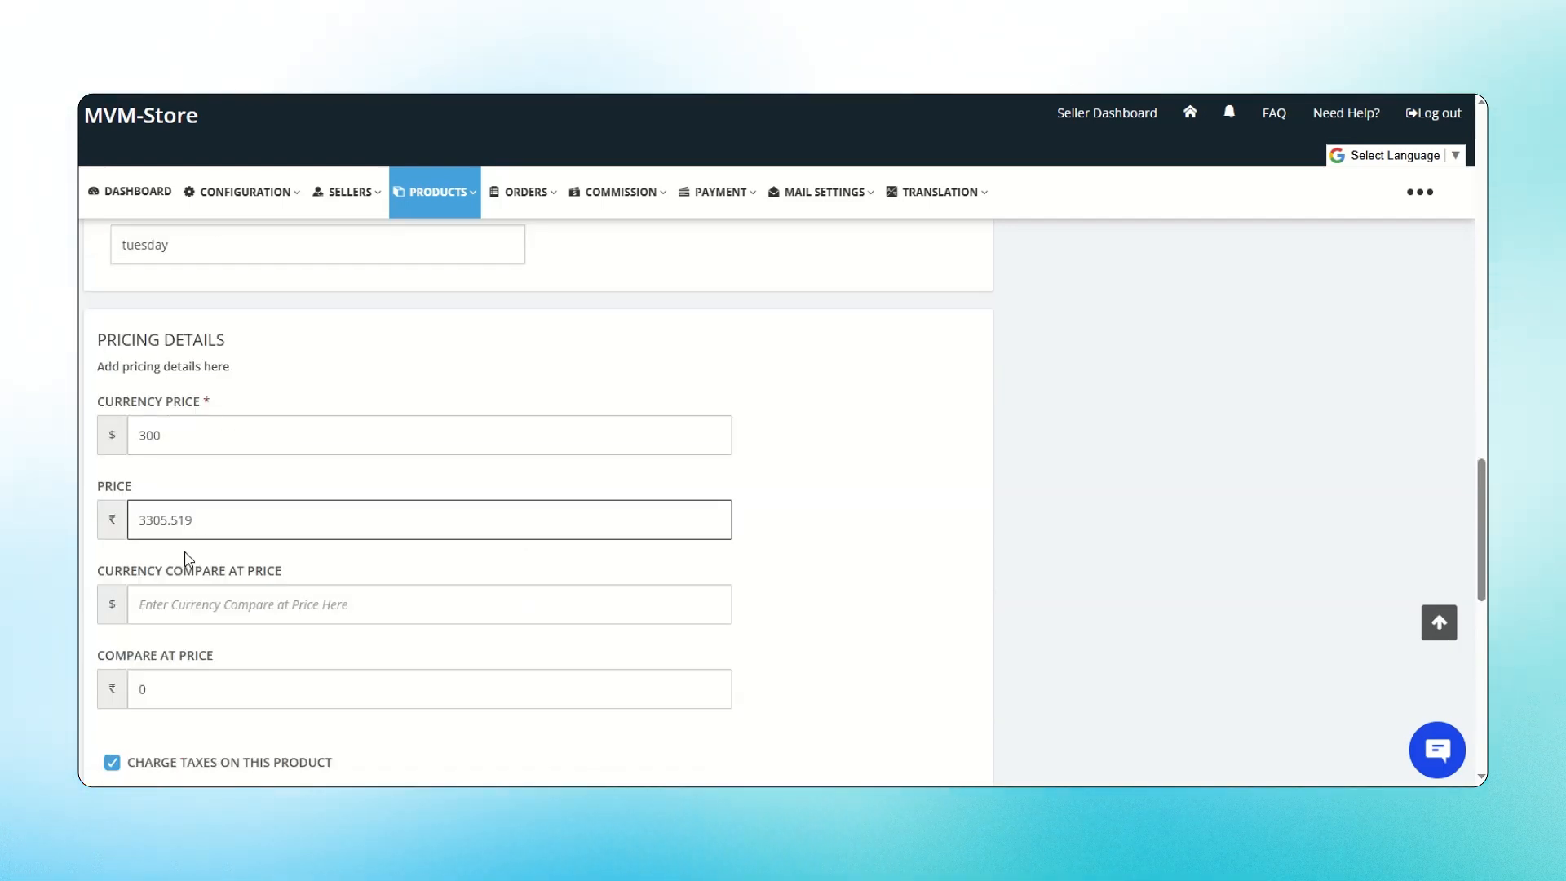
{"action": "left_click", "coordinate": [269, 603]}
{"action": "type", "text": "500"}
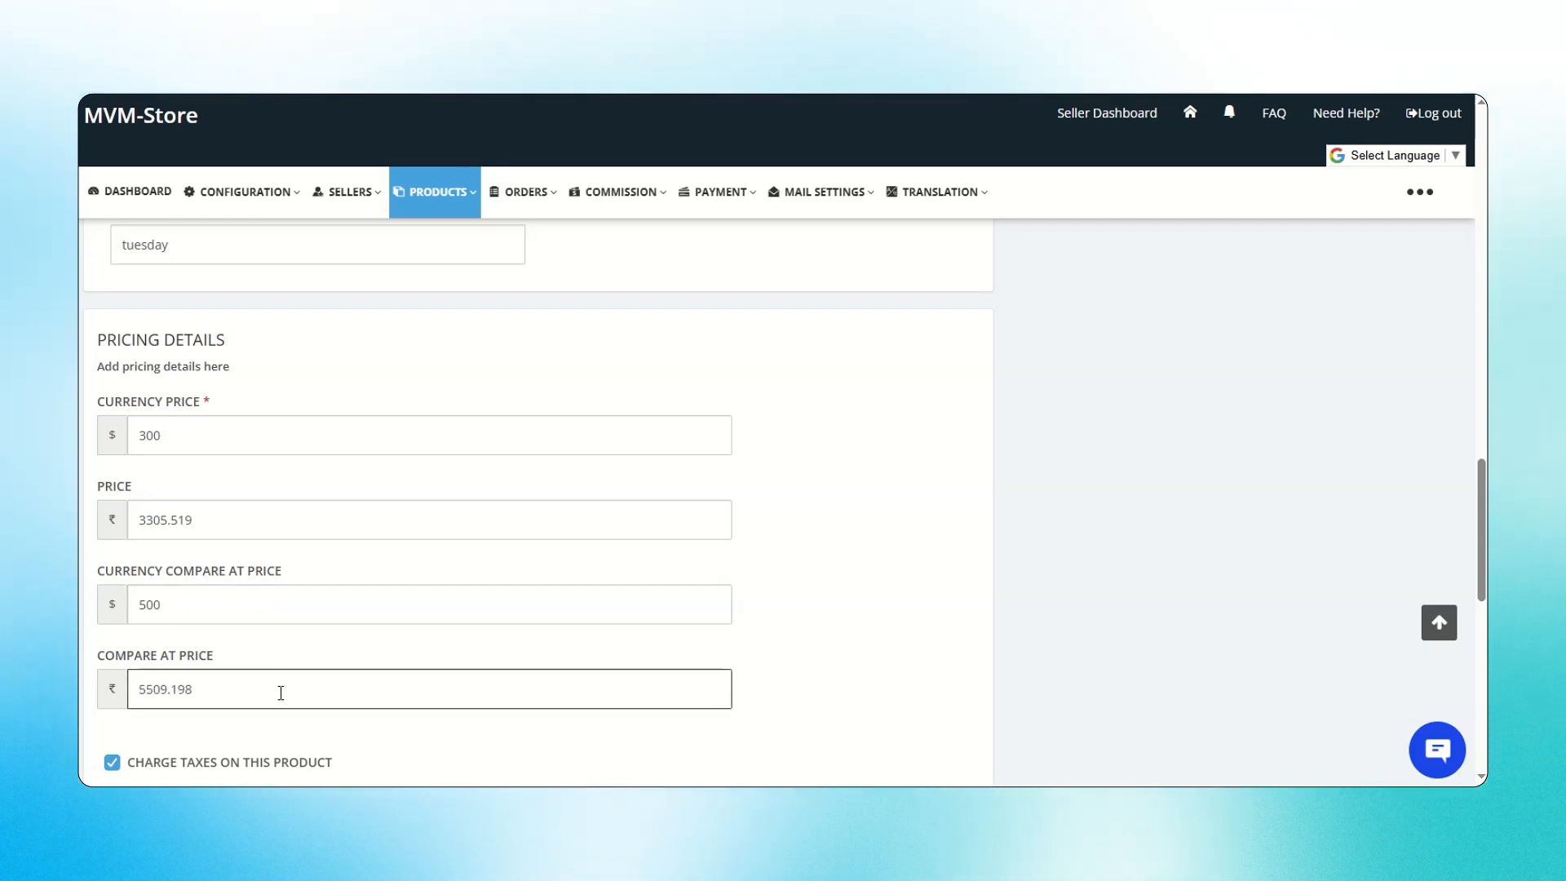
In the inventory details, enter SKU 6878g878 and barcode 677835283.
{"action": "scroll", "coordinate": [280, 693], "scroll_direction": "down", "scroll_amount": 2}
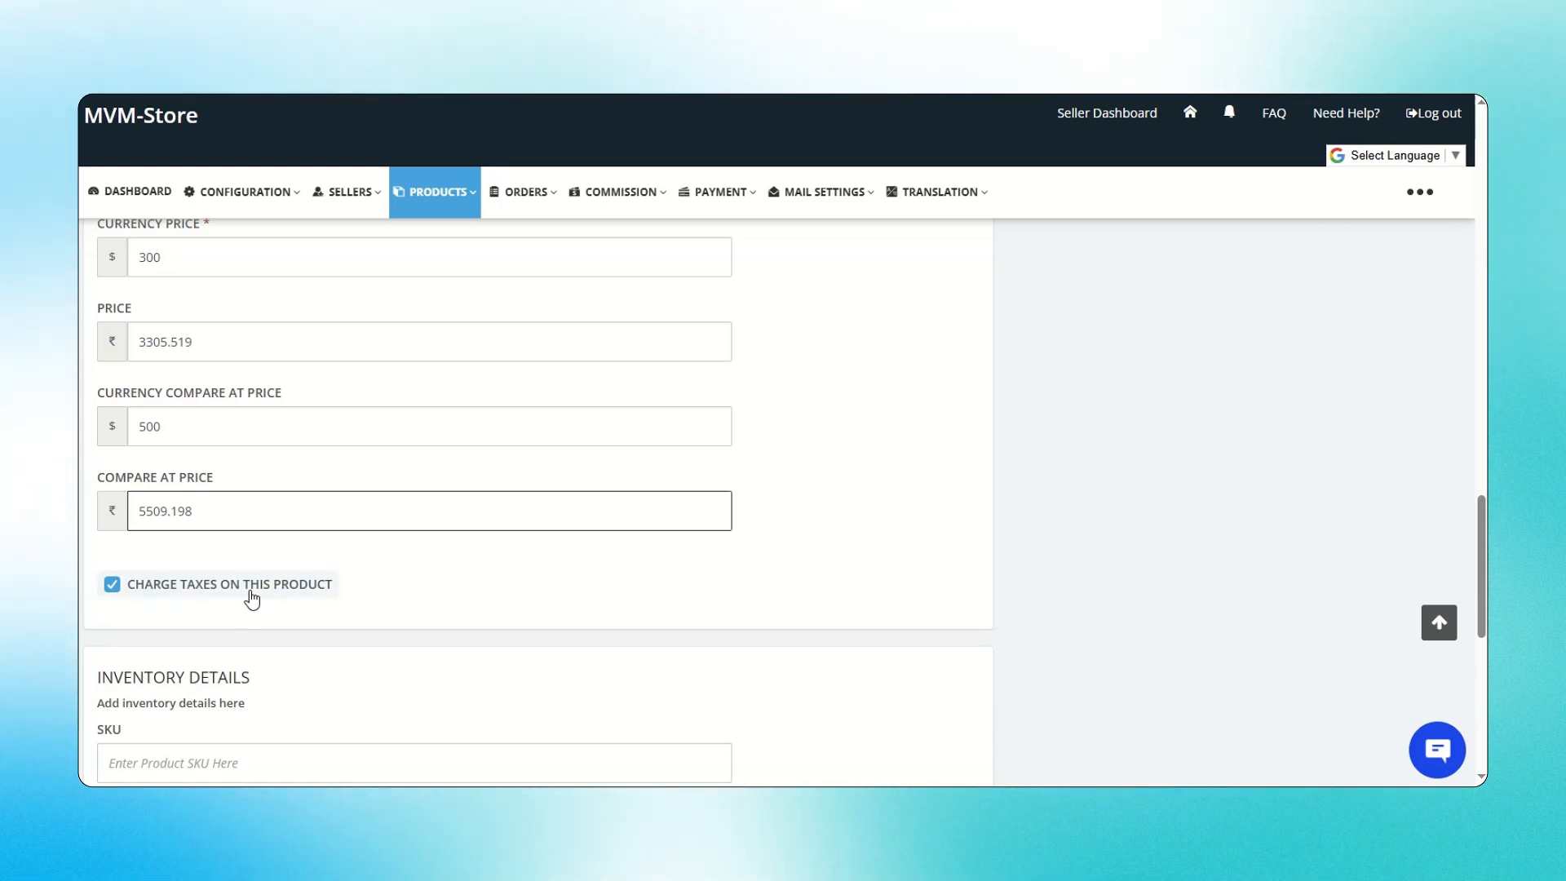
{"action": "scroll", "coordinate": [266, 595], "scroll_direction": "down", "scroll_amount": 2}
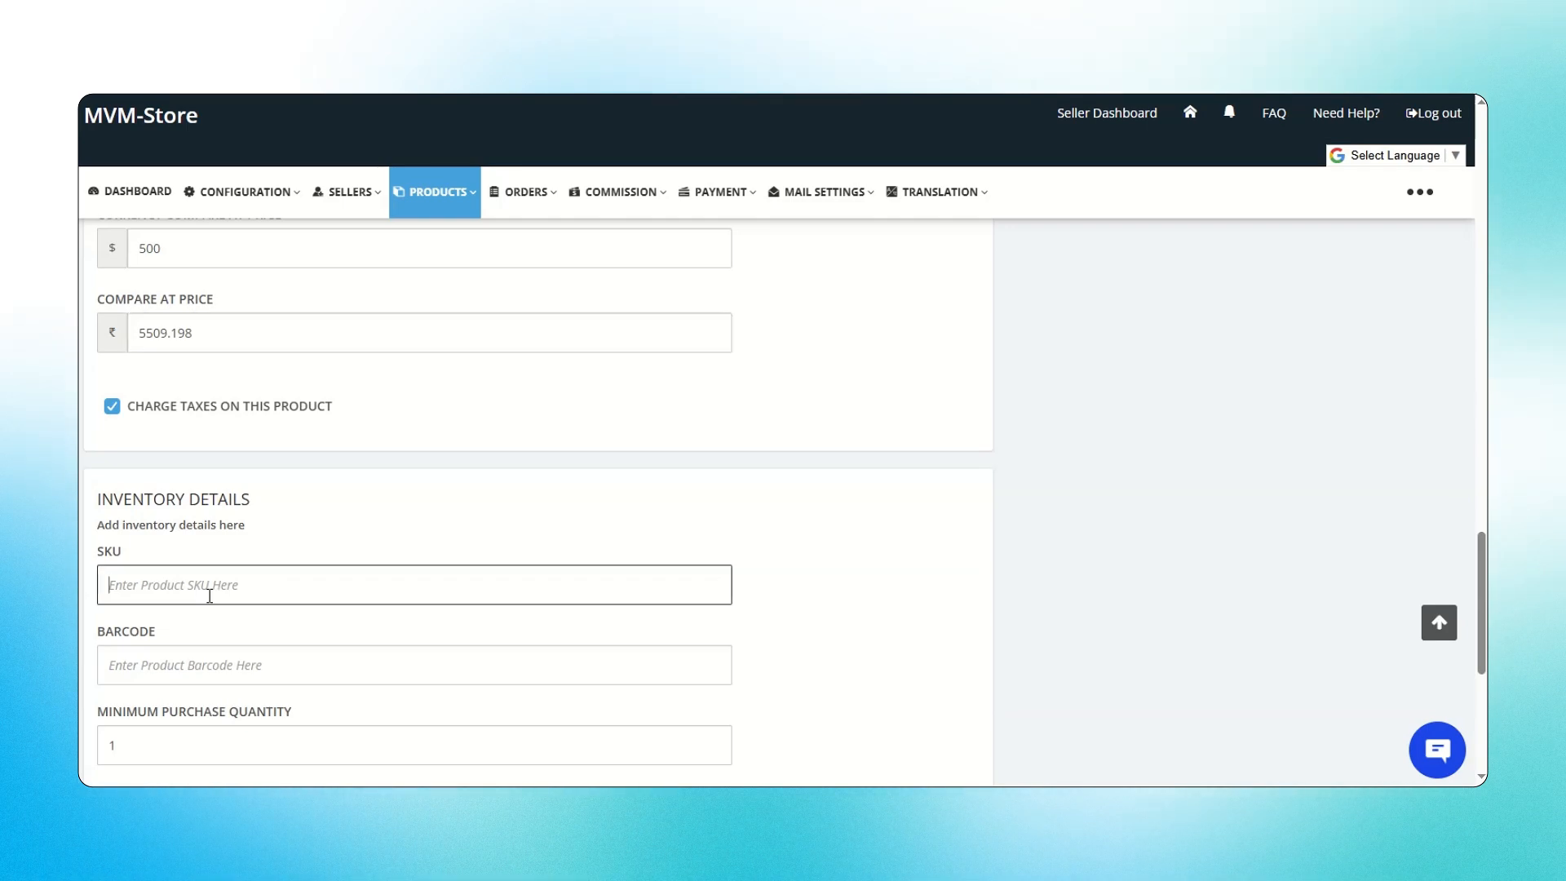
{"action": "type", "text": "6878g8"}
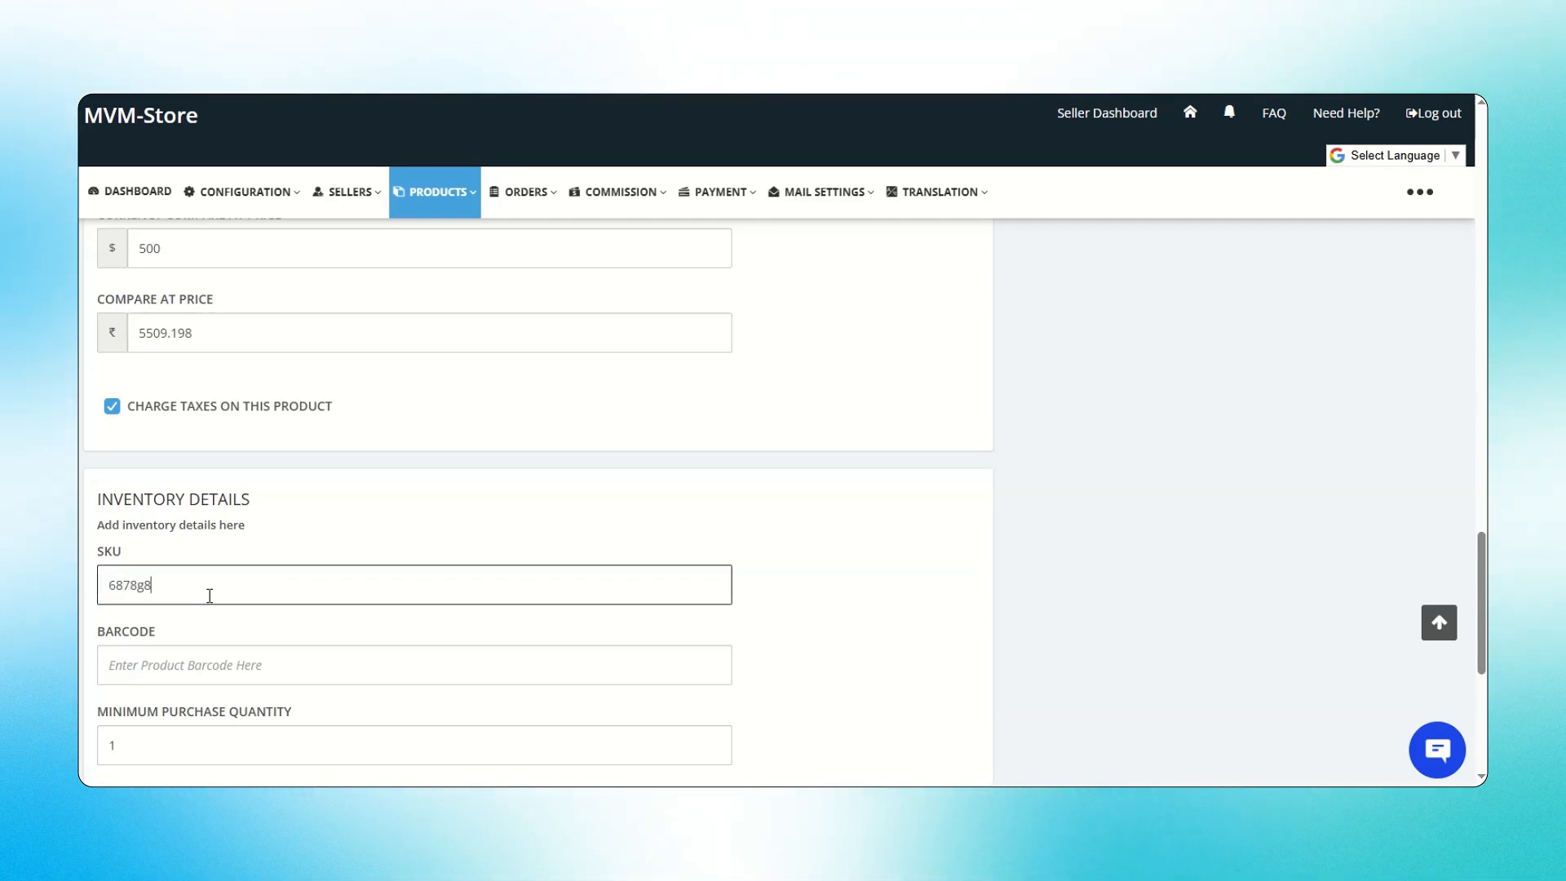
{"action": "type", "text": "677835283"}
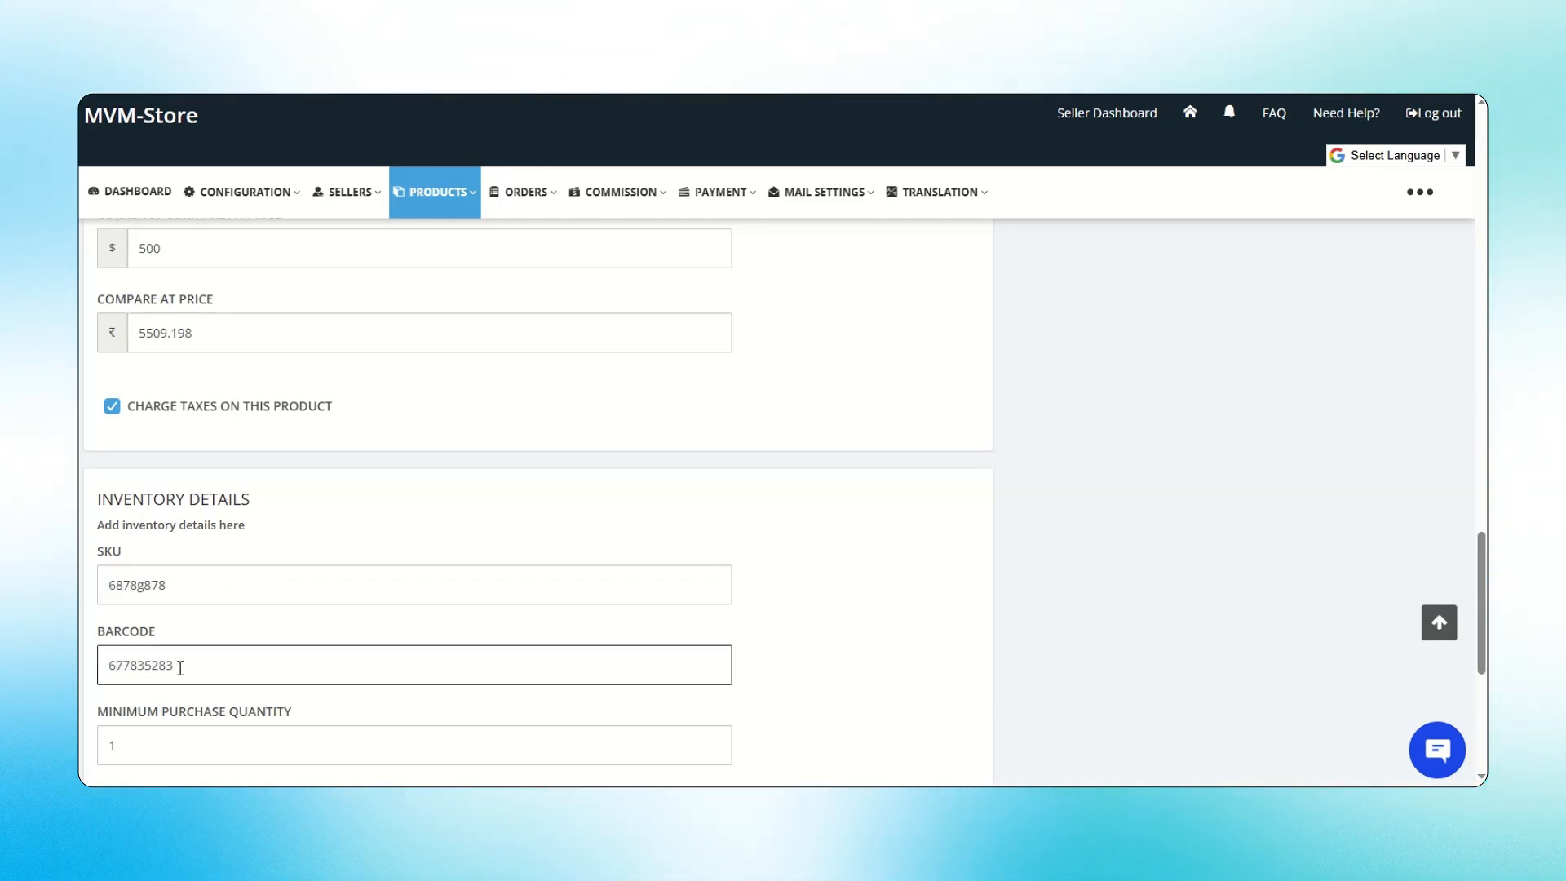
Set the product's minimum purchase quantity to 2.
{"action": "scroll", "coordinate": [291, 685], "scroll_direction": "down", "scroll_amount": 2}
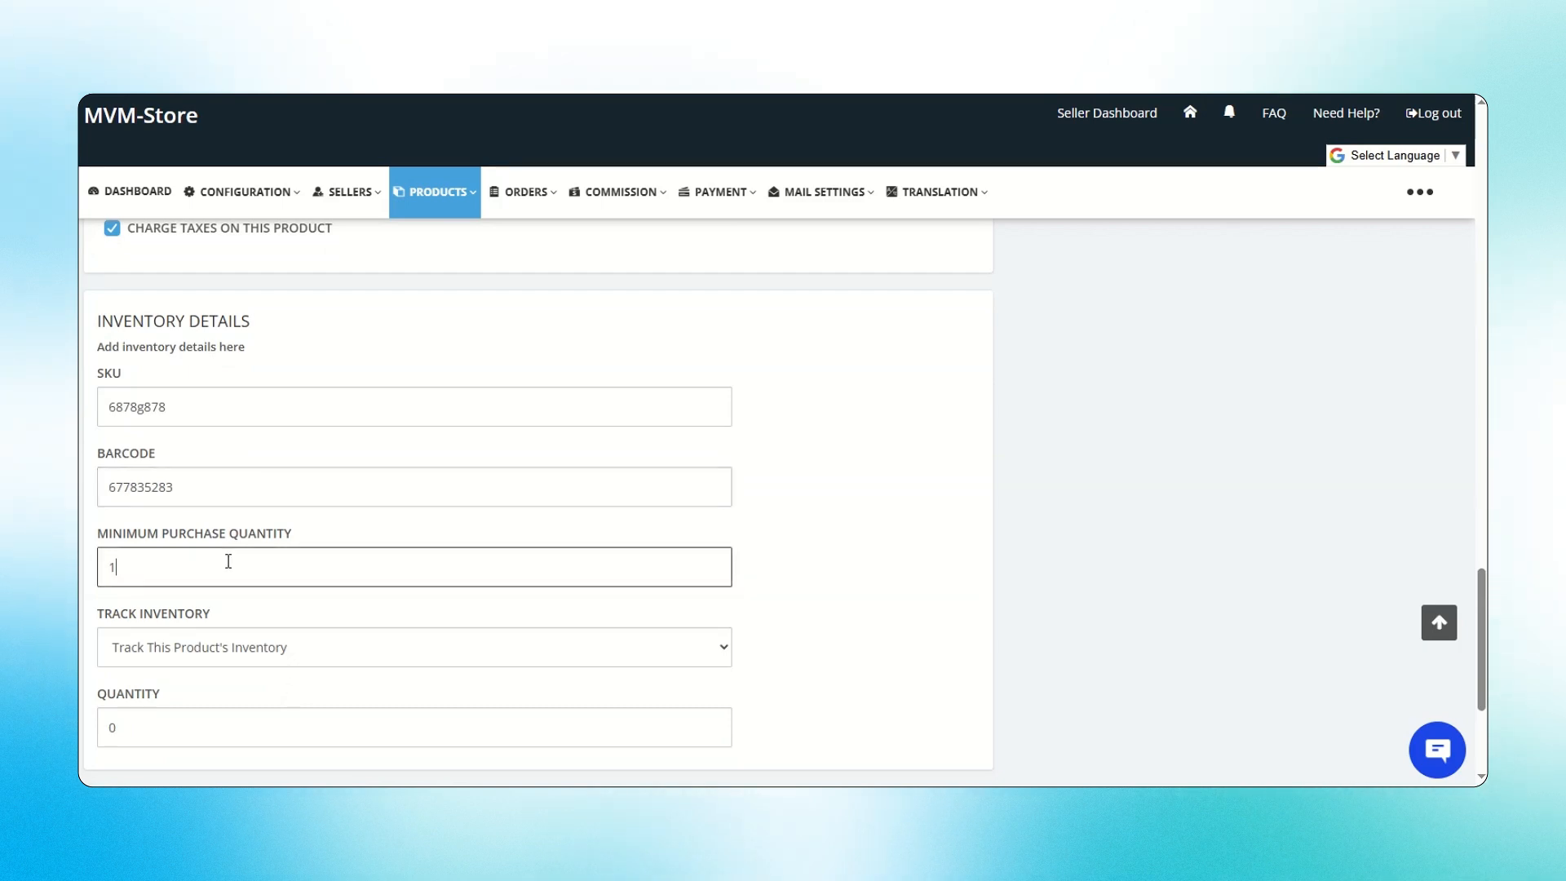
{"action": "key", "text": "BackSpace"}
{"action": "type", "text": "2"}
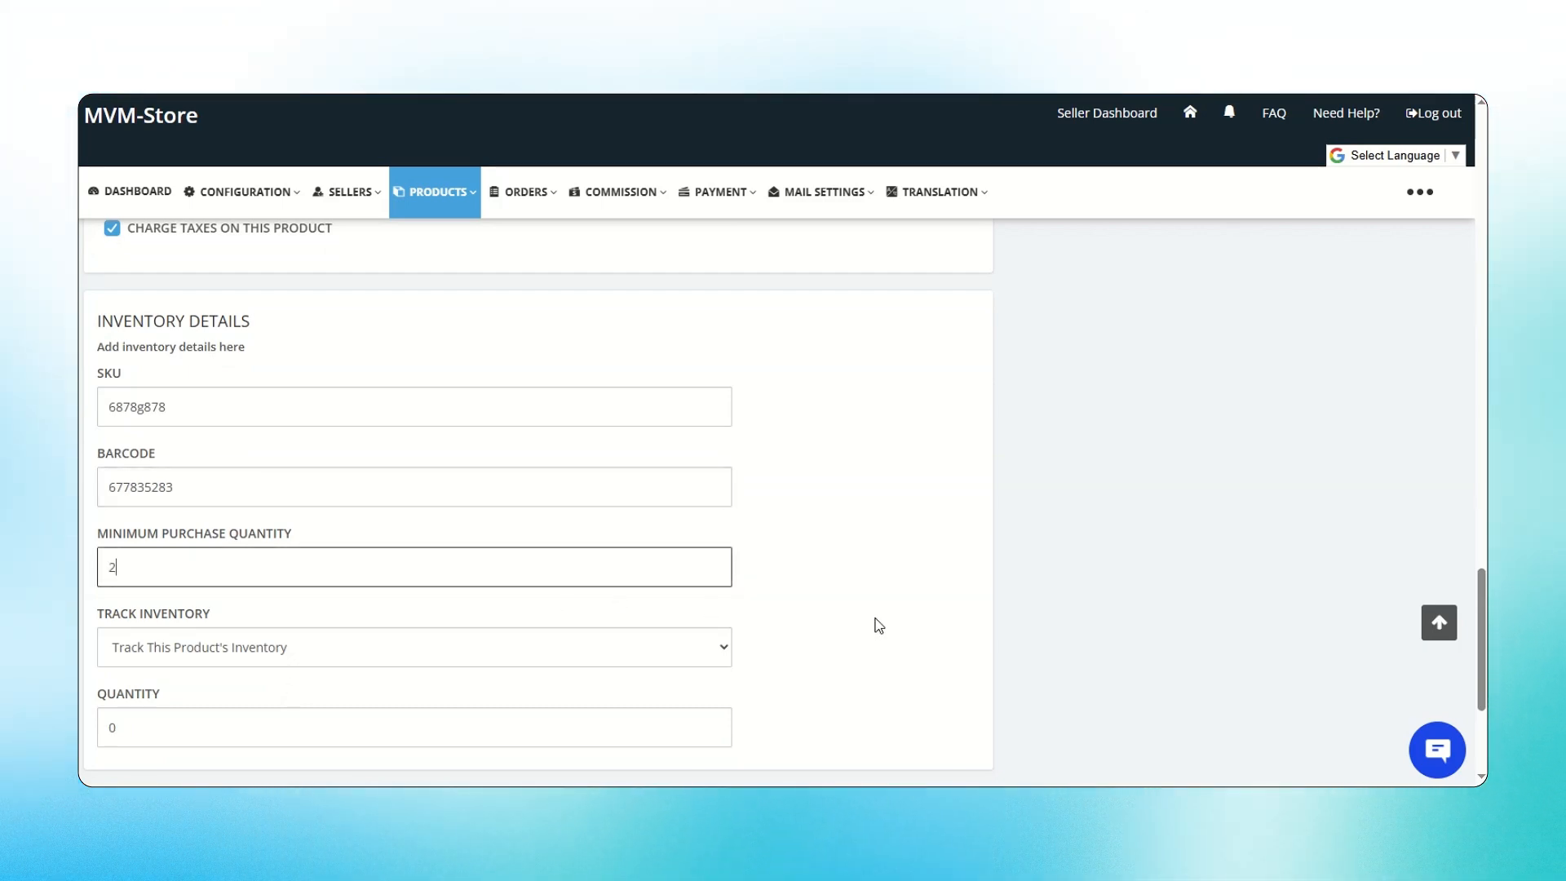
Keep inventory tracking on Track This Product's Inventory and set the quantity to 30.
{"action": "scroll", "coordinate": [874, 623], "scroll_direction": "down", "scroll_amount": 2}
{"action": "left_click", "coordinate": [589, 479]}
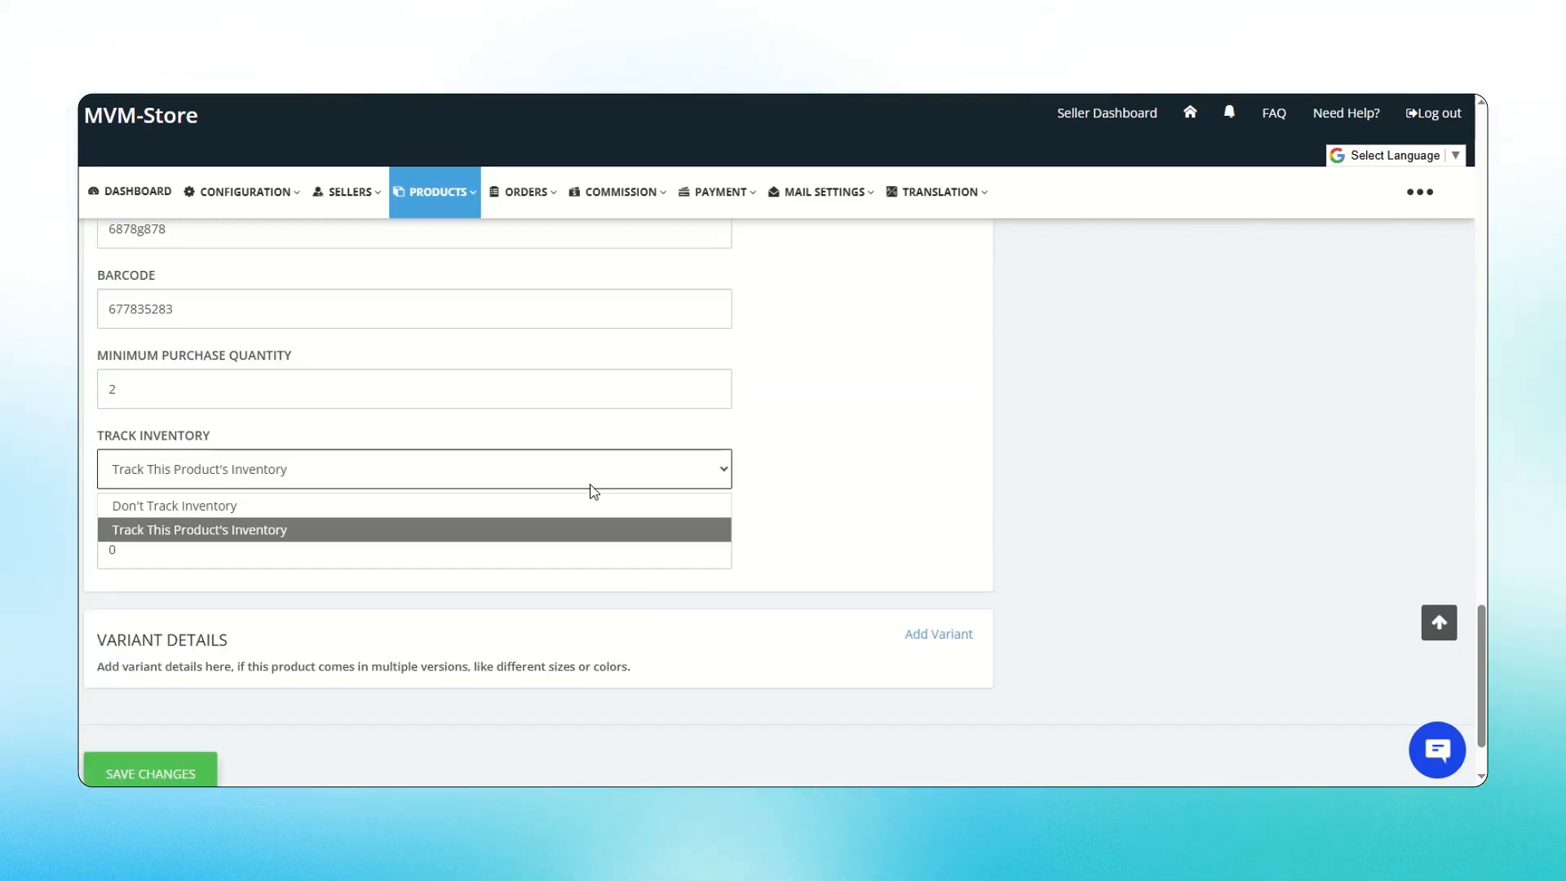
{"action": "left_click", "coordinate": [567, 530]}
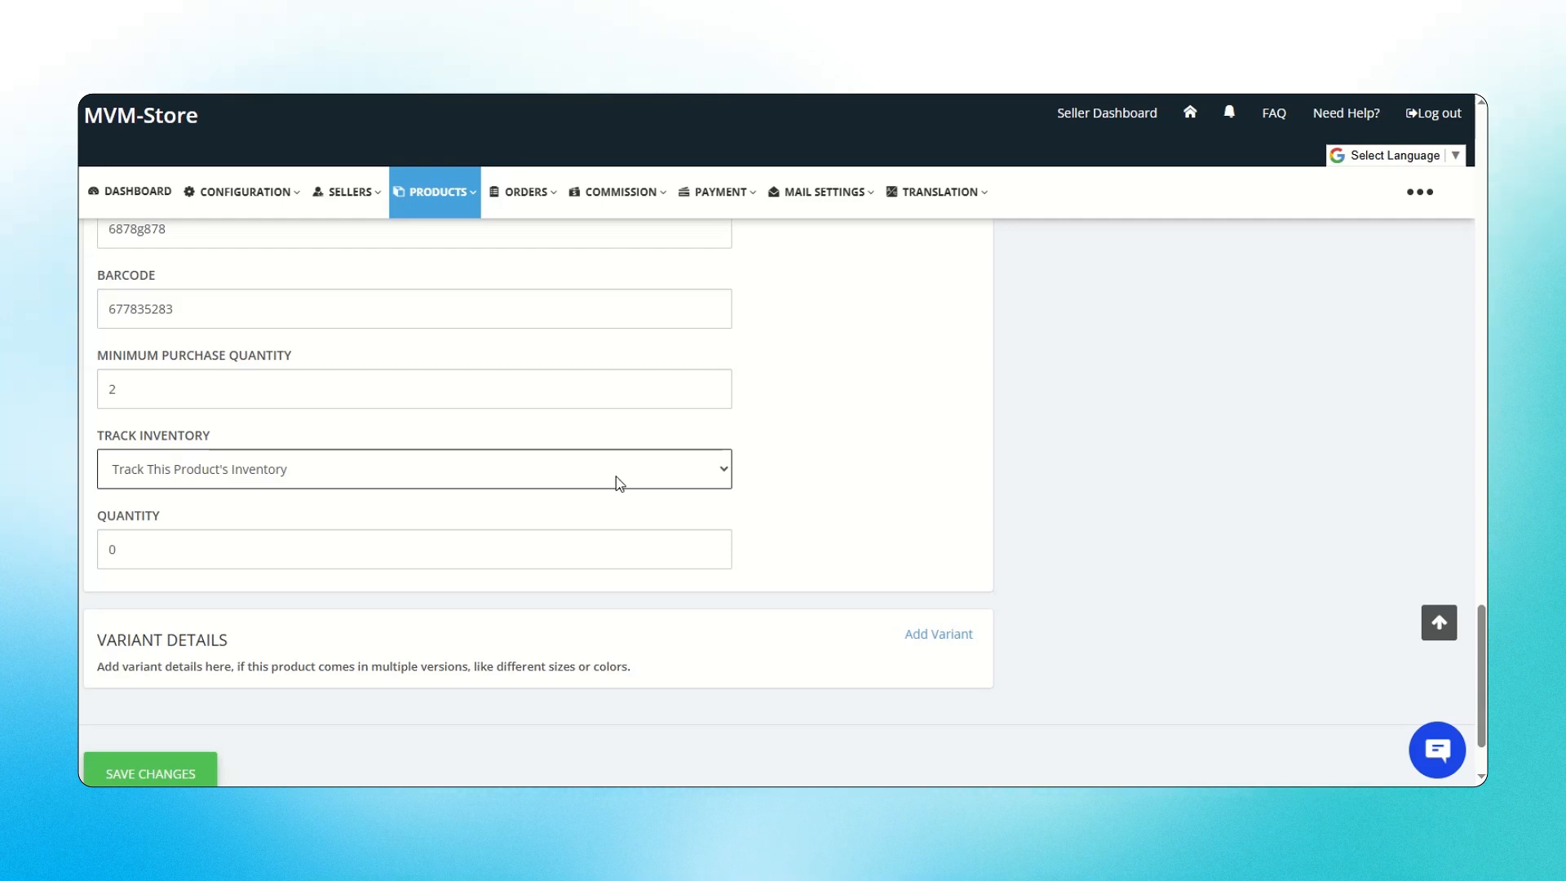
{"action": "left_click", "coordinate": [549, 556]}
{"action": "key", "text": "BackSpace"}
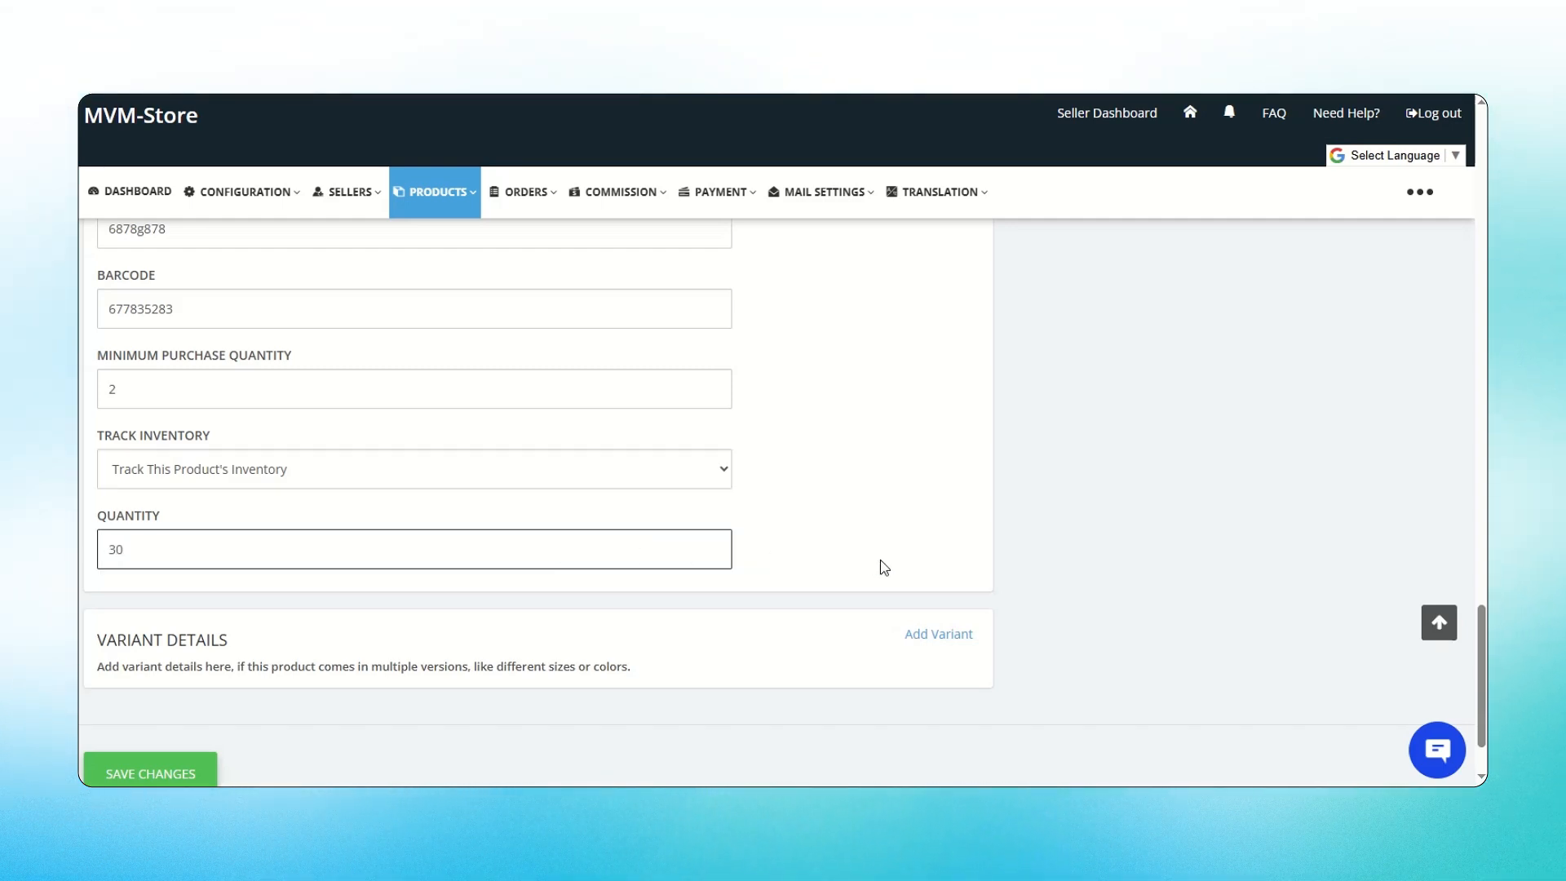
Add a variant to the product and name its first option size.
{"action": "scroll", "coordinate": [884, 567], "scroll_direction": "down", "scroll_amount": 1}
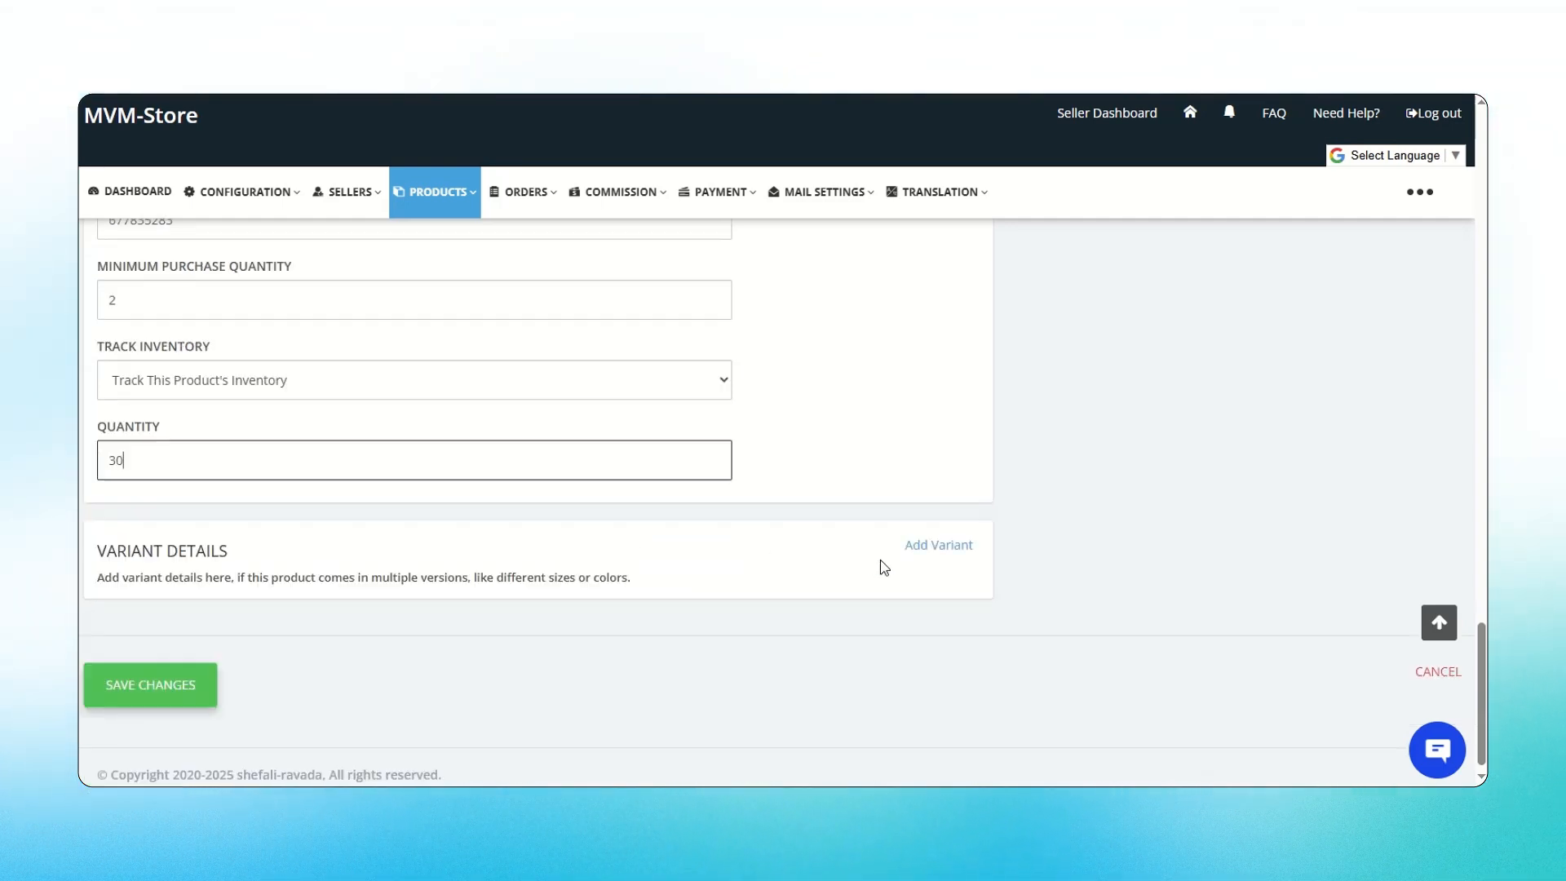
{"action": "left_click", "coordinate": [955, 542]}
{"action": "left_click", "coordinate": [367, 695]}
{"action": "type", "text": "s"}
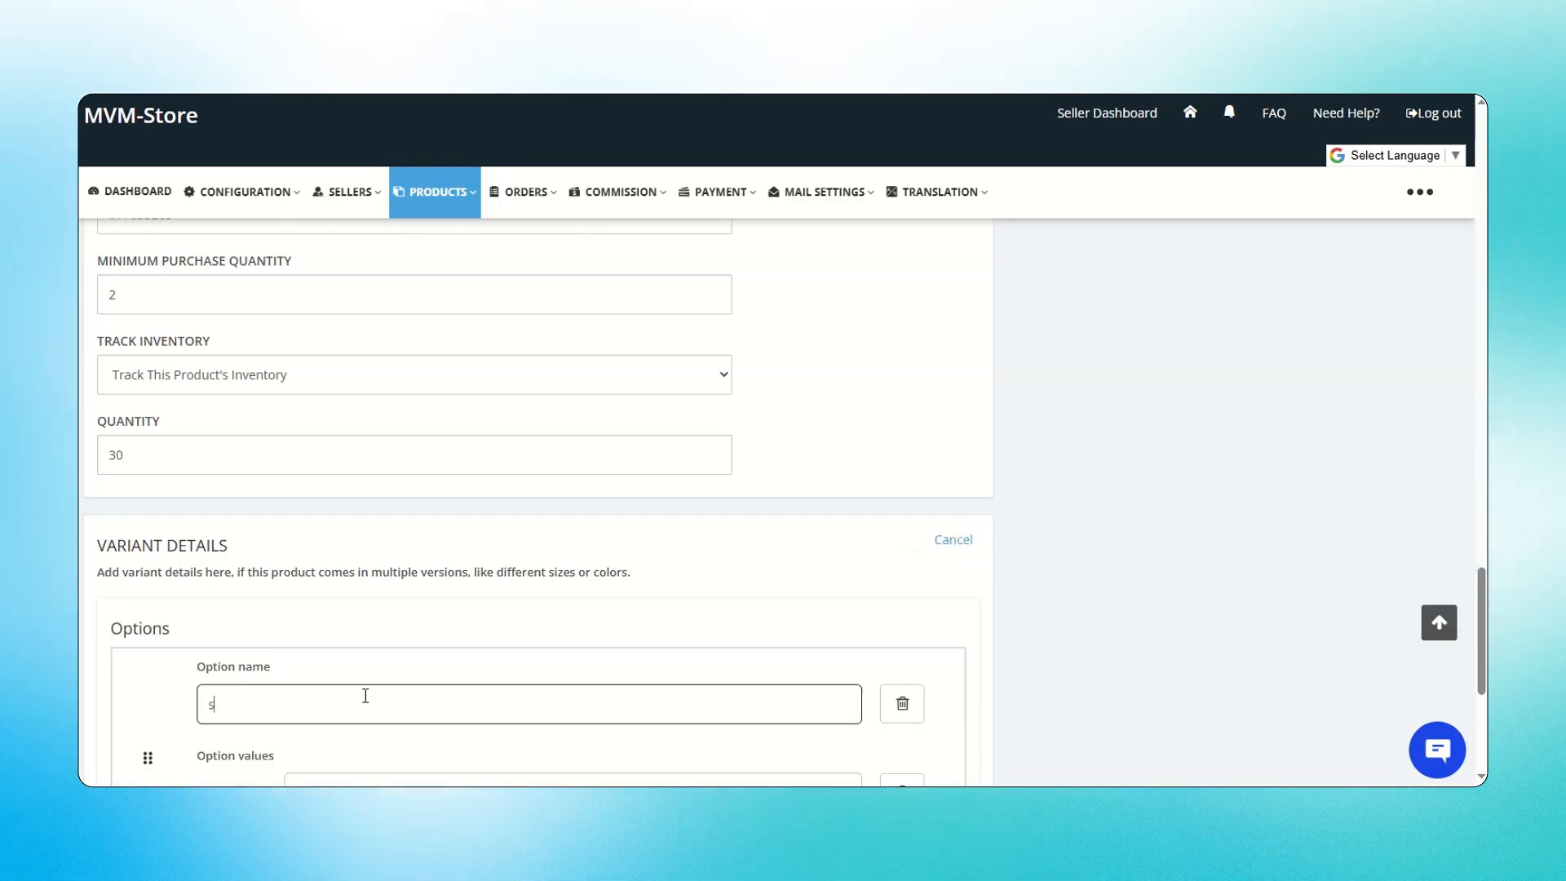
{"action": "type", "text": "ize"}
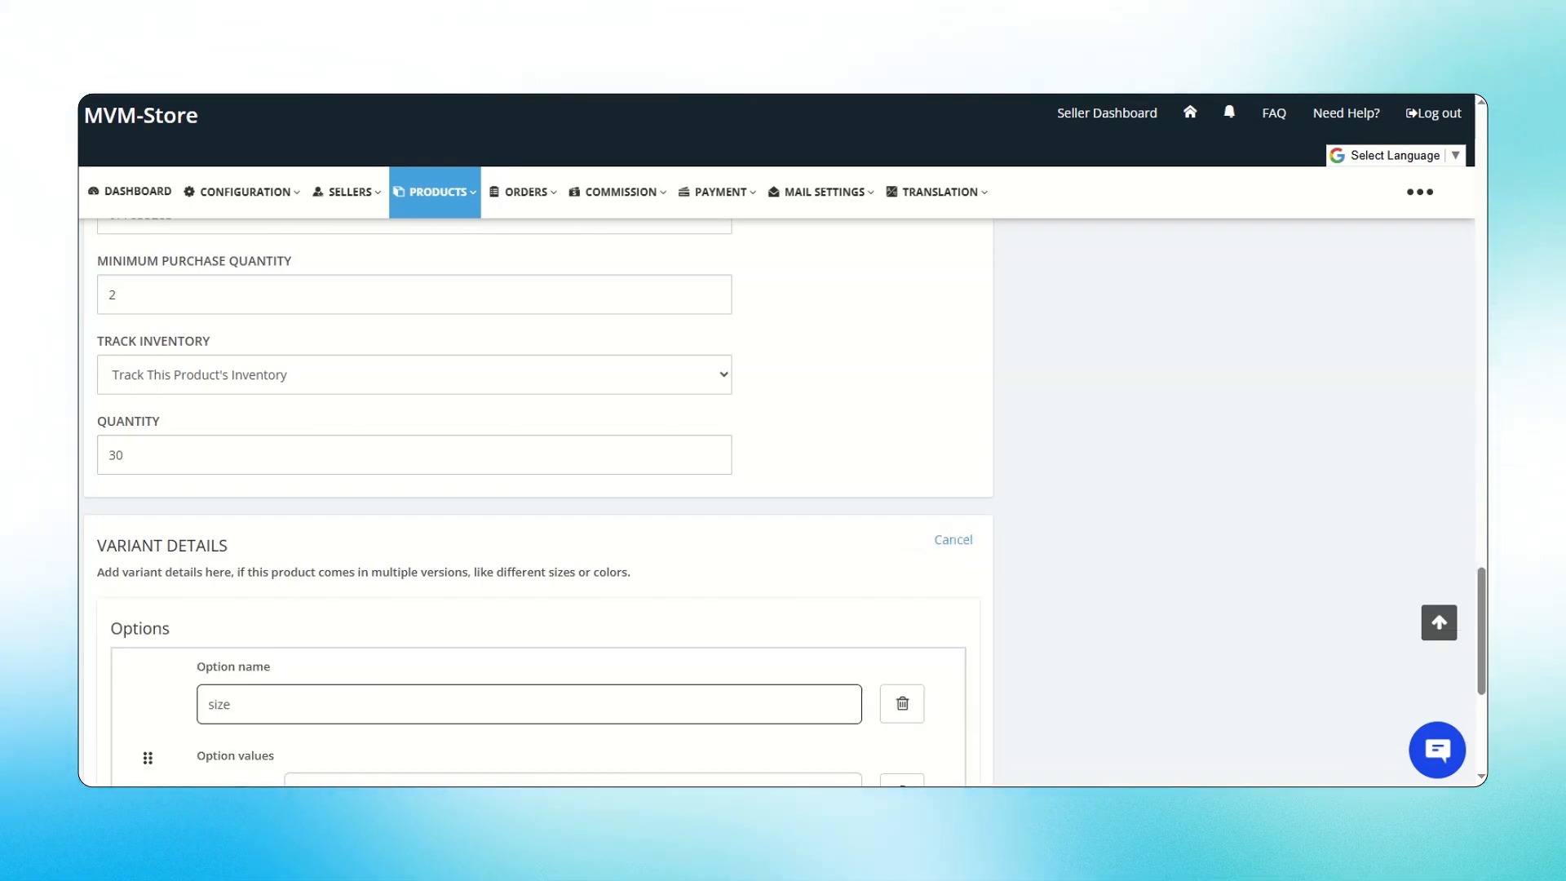
Give the size option the values s and m and finish the option.
{"action": "scroll", "coordinate": [453, 348], "scroll_direction": "down", "scroll_amount": 2}
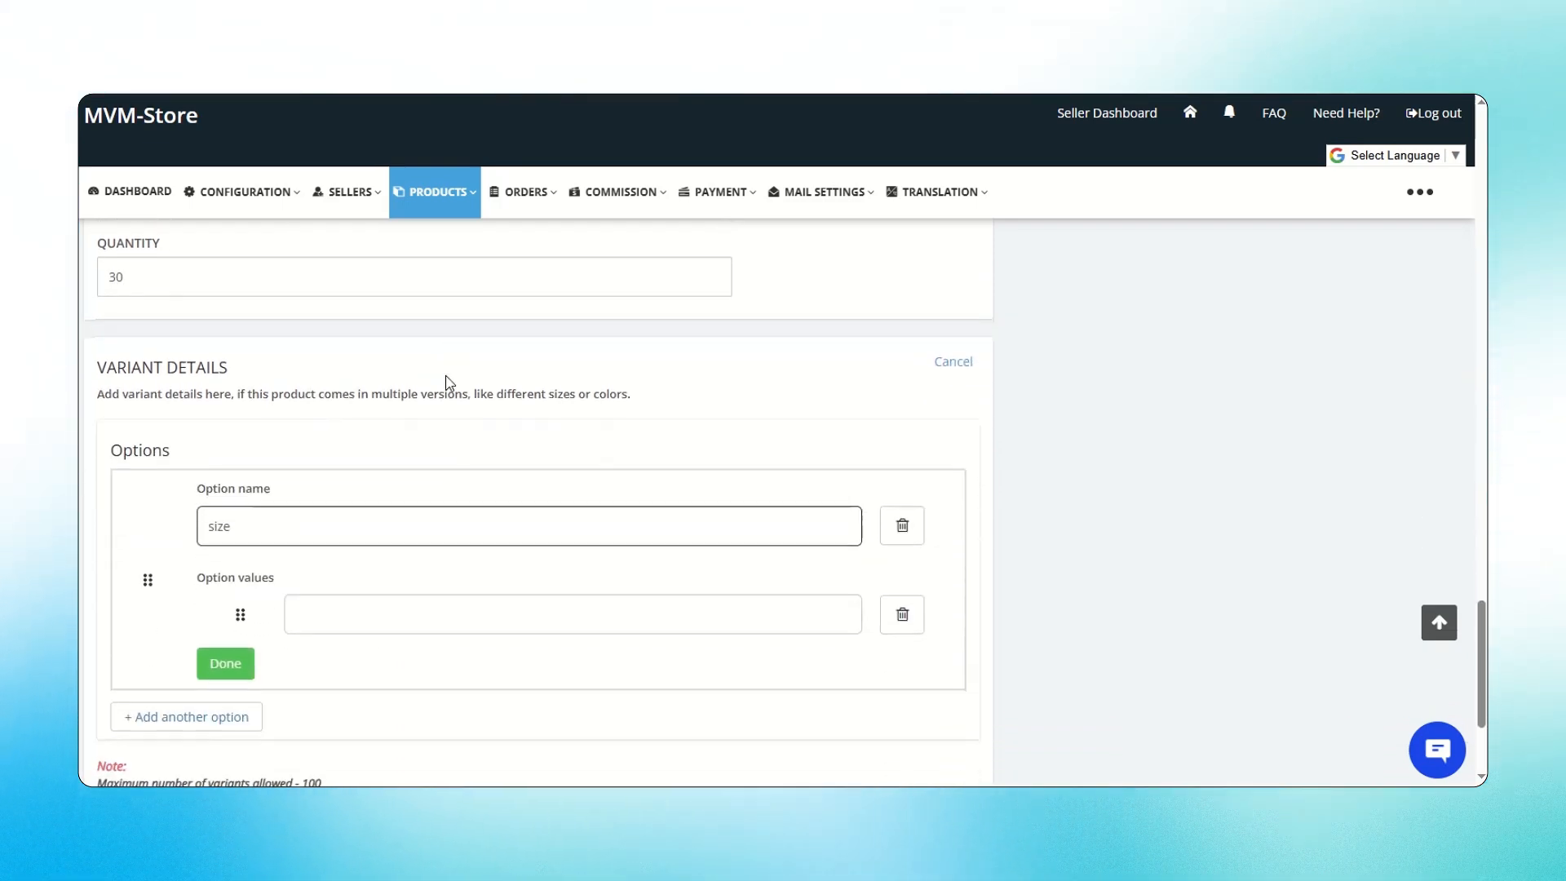
{"action": "left_click", "coordinate": [364, 625]}
{"action": "type", "text": "s"}
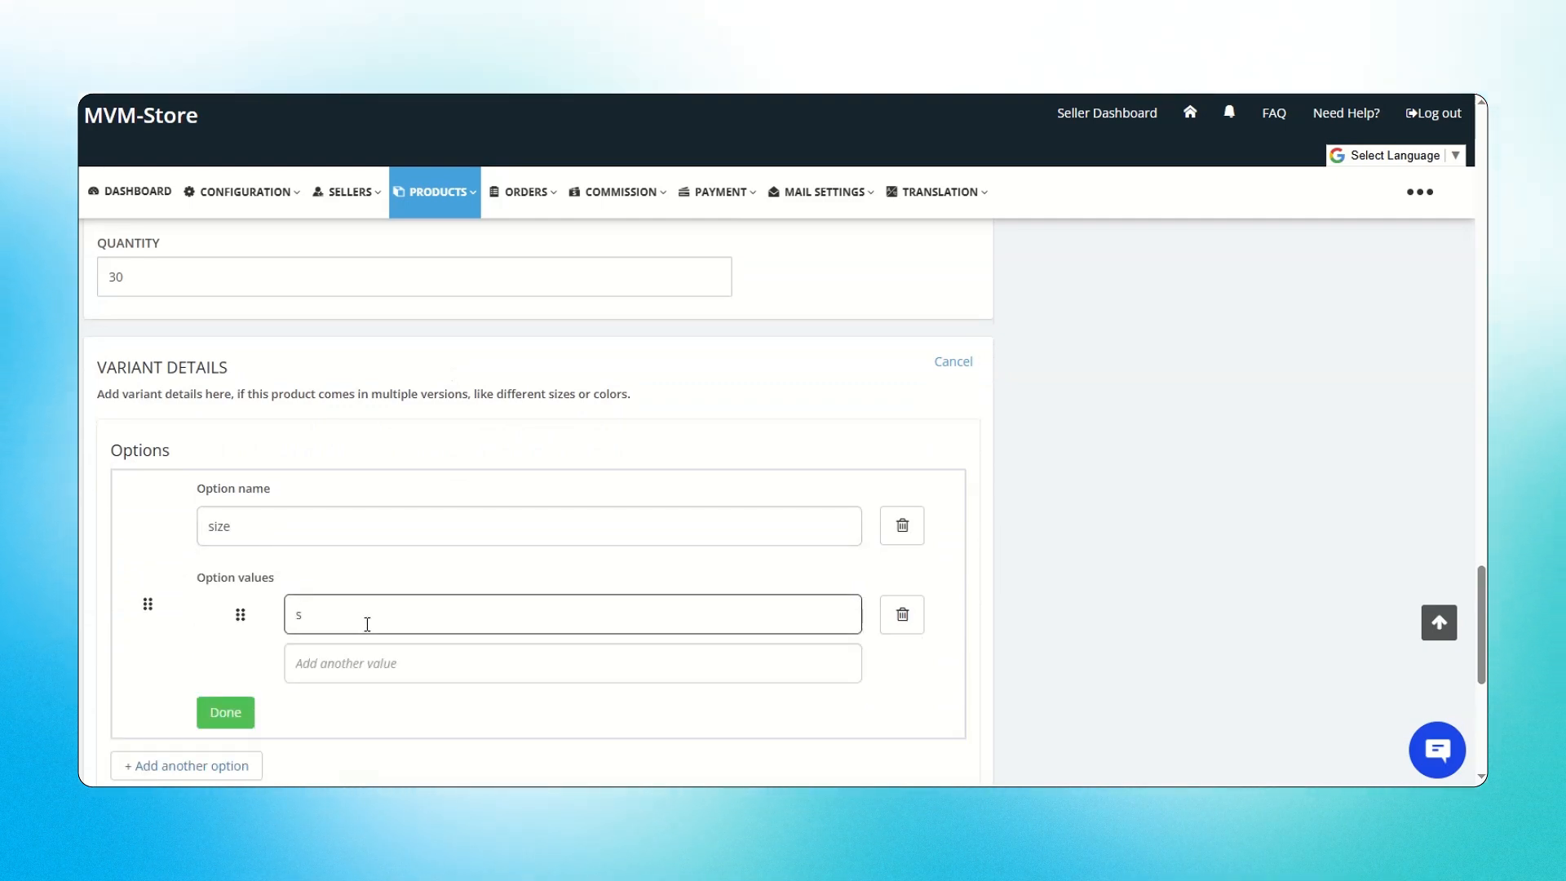
{"action": "left_click", "coordinate": [359, 668]}
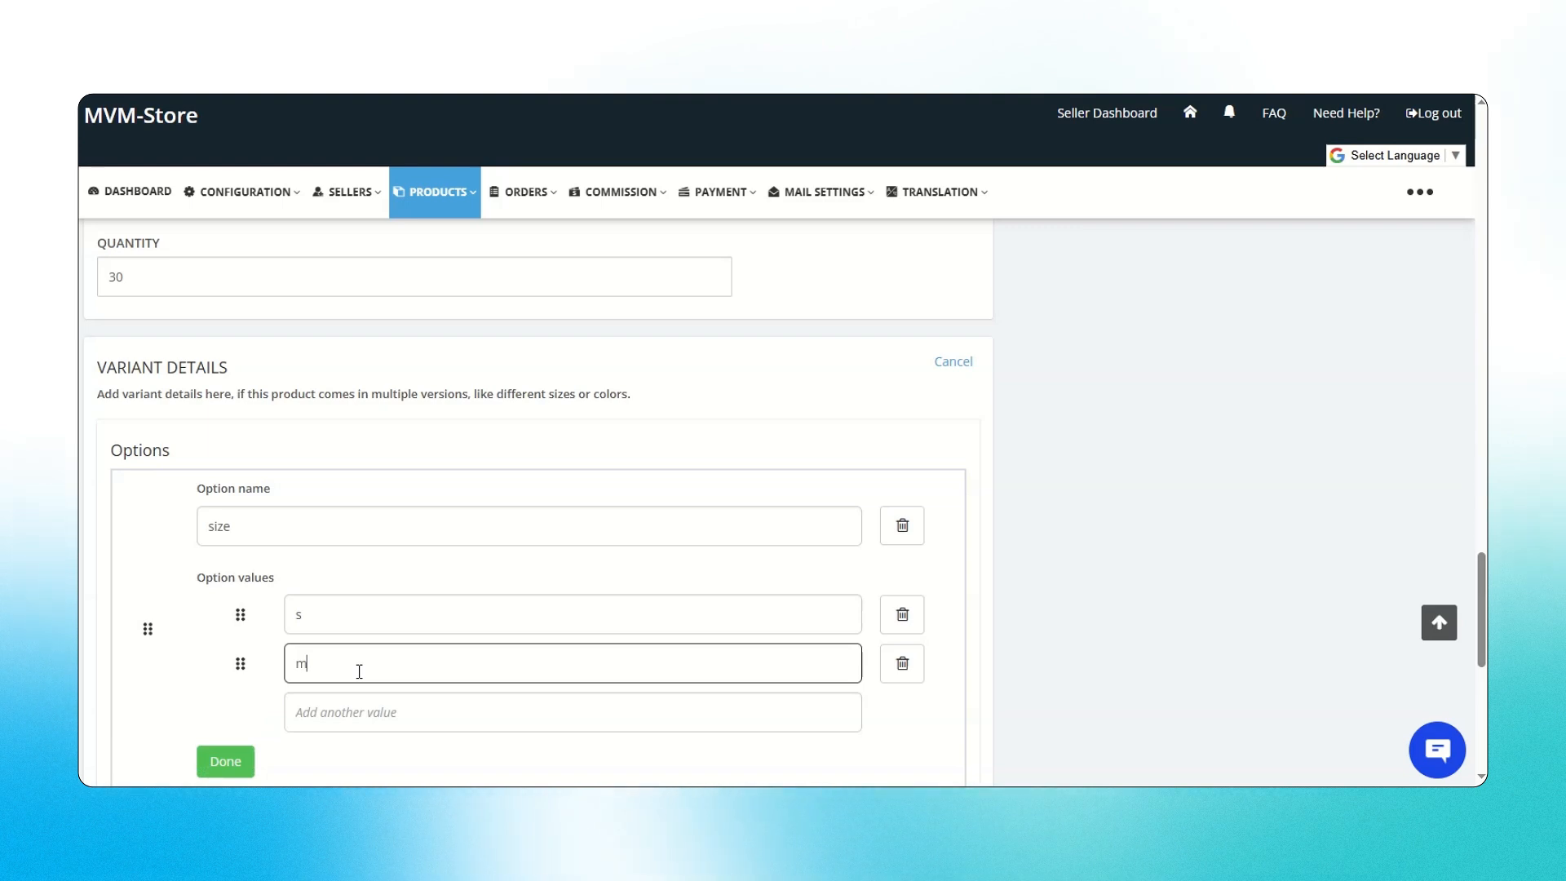
{"action": "type", "text": "m"}
{"action": "left_click", "coordinate": [229, 762]}
{"action": "scroll", "coordinate": [284, 608], "scroll_direction": "down", "scroll_amount": 1}
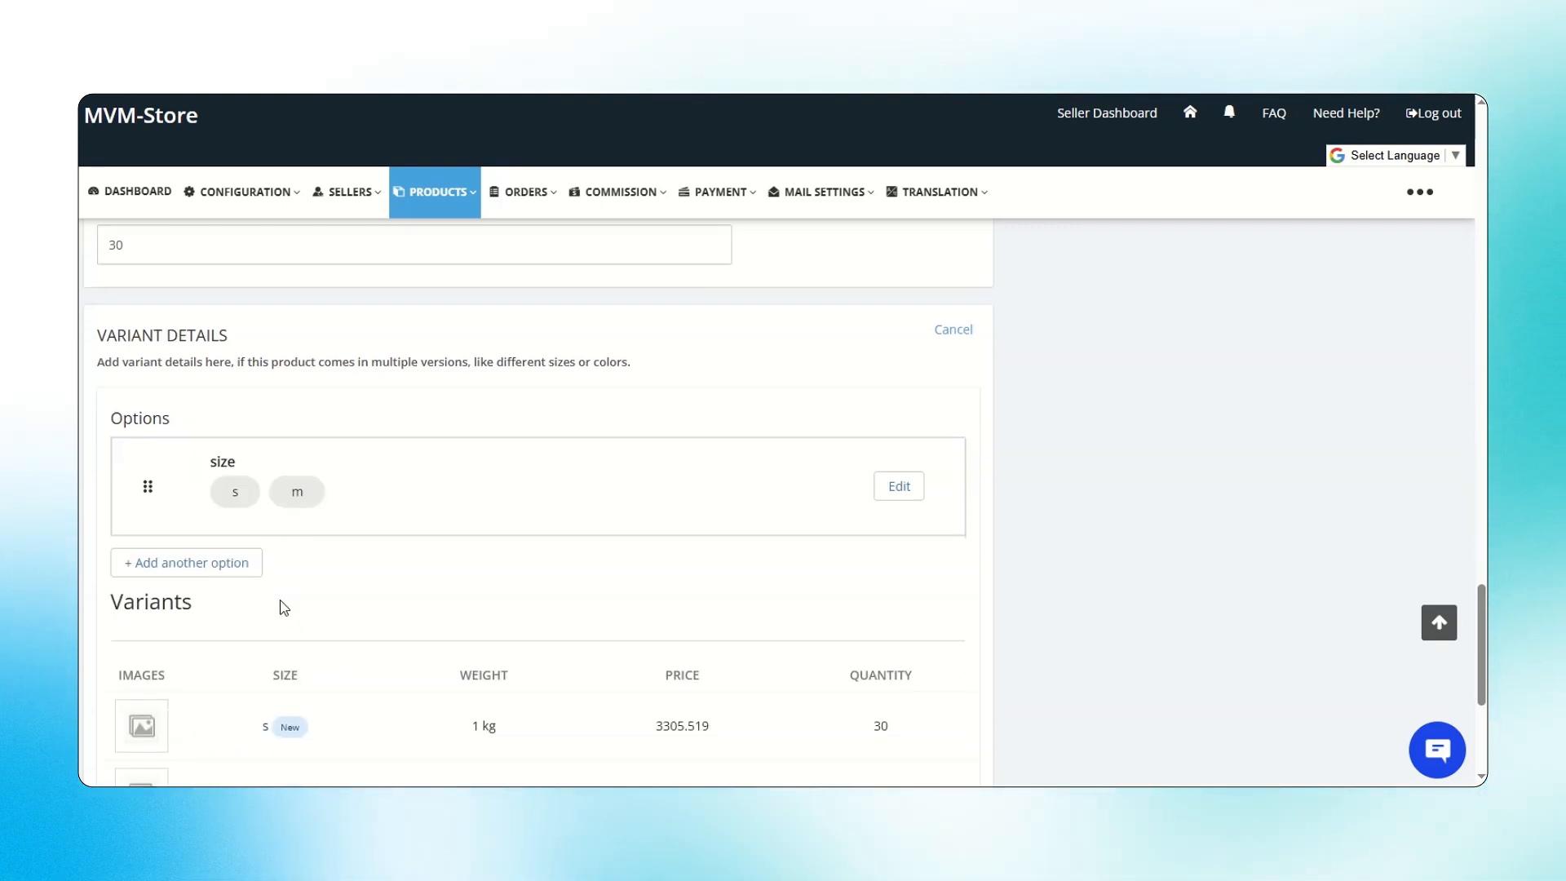
Add a second variant option named color with the values red and white, and finish the option.
{"action": "scroll", "coordinate": [277, 570], "scroll_direction": "down", "scroll_amount": 3}
{"action": "left_click", "coordinate": [218, 335]}
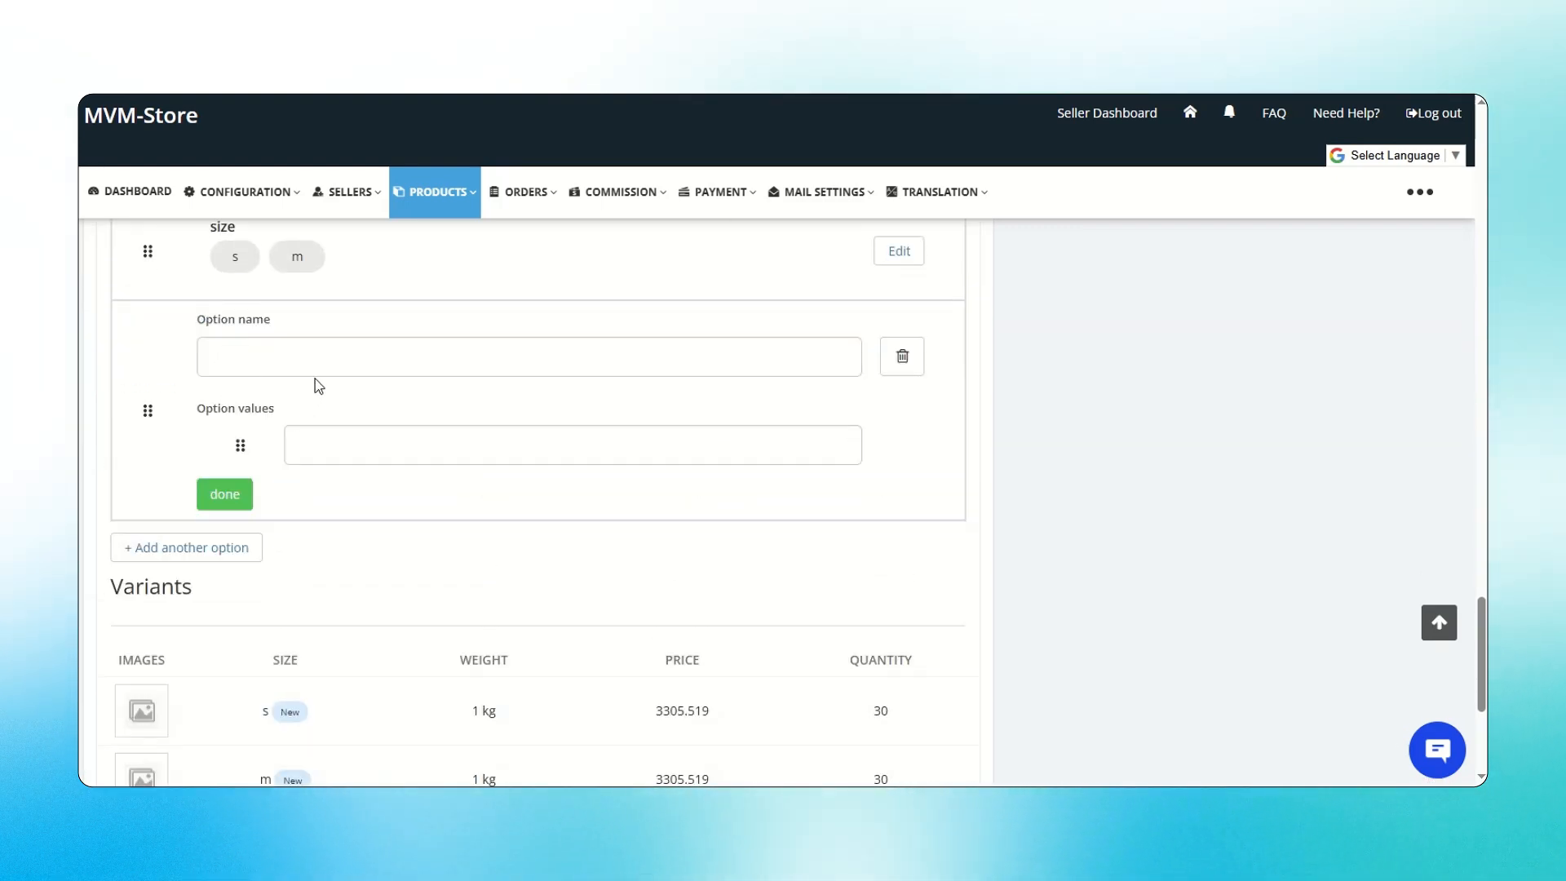
{"action": "left_click", "coordinate": [332, 359]}
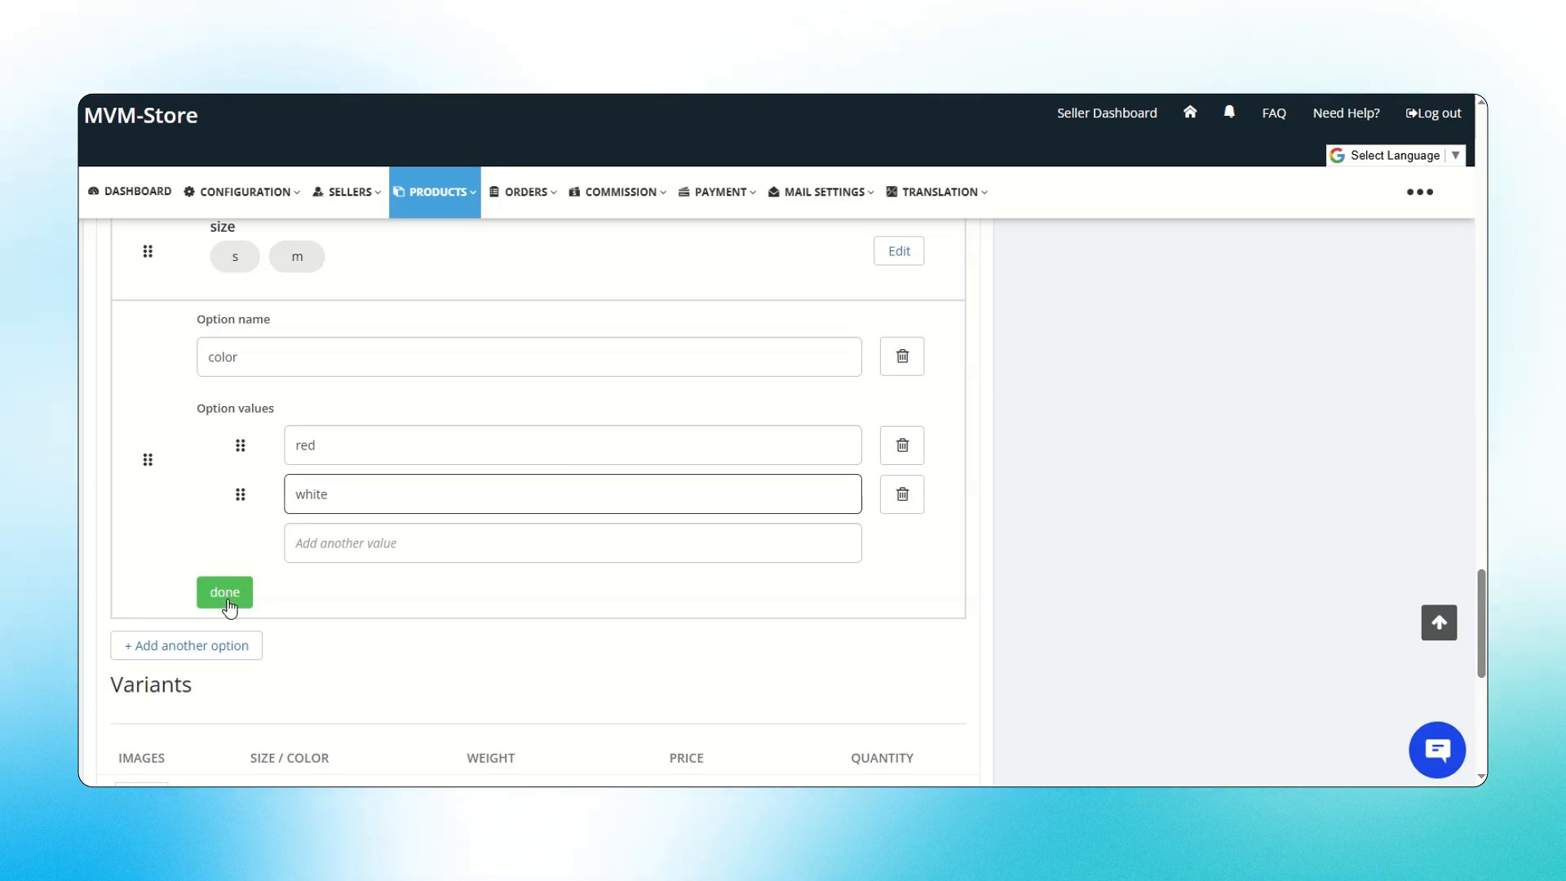
{"action": "left_click", "coordinate": [226, 593]}
{"action": "scroll", "coordinate": [391, 586], "scroll_direction": "down", "scroll_amount": 3}
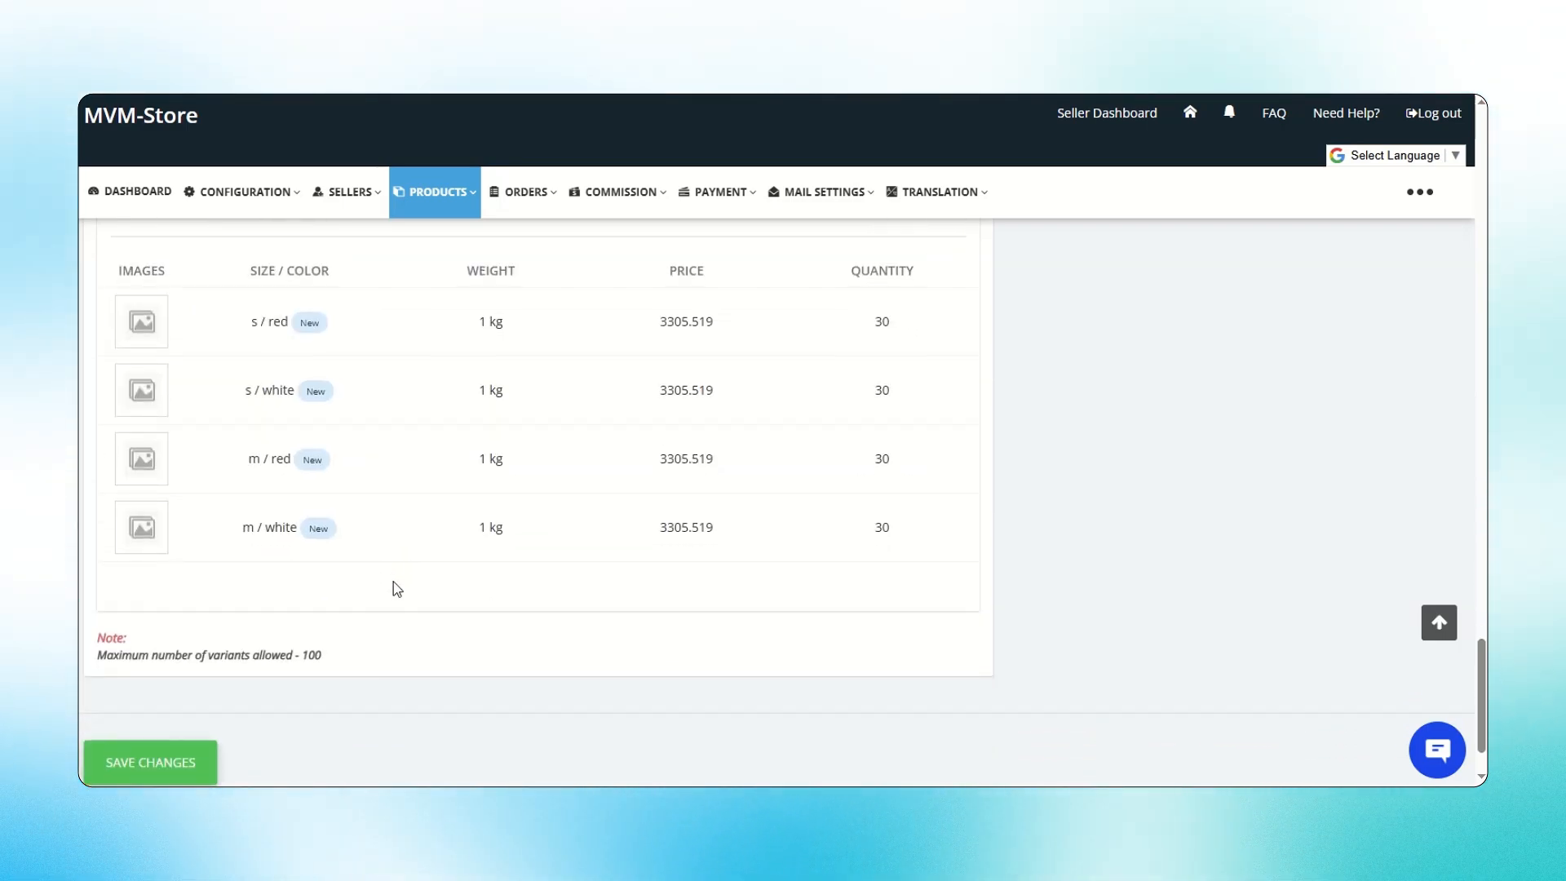
Upload bag.jpg from the Pictures folder as the product's media.
{"action": "scroll", "coordinate": [769, 662], "scroll_direction": "up", "scroll_amount": 10}
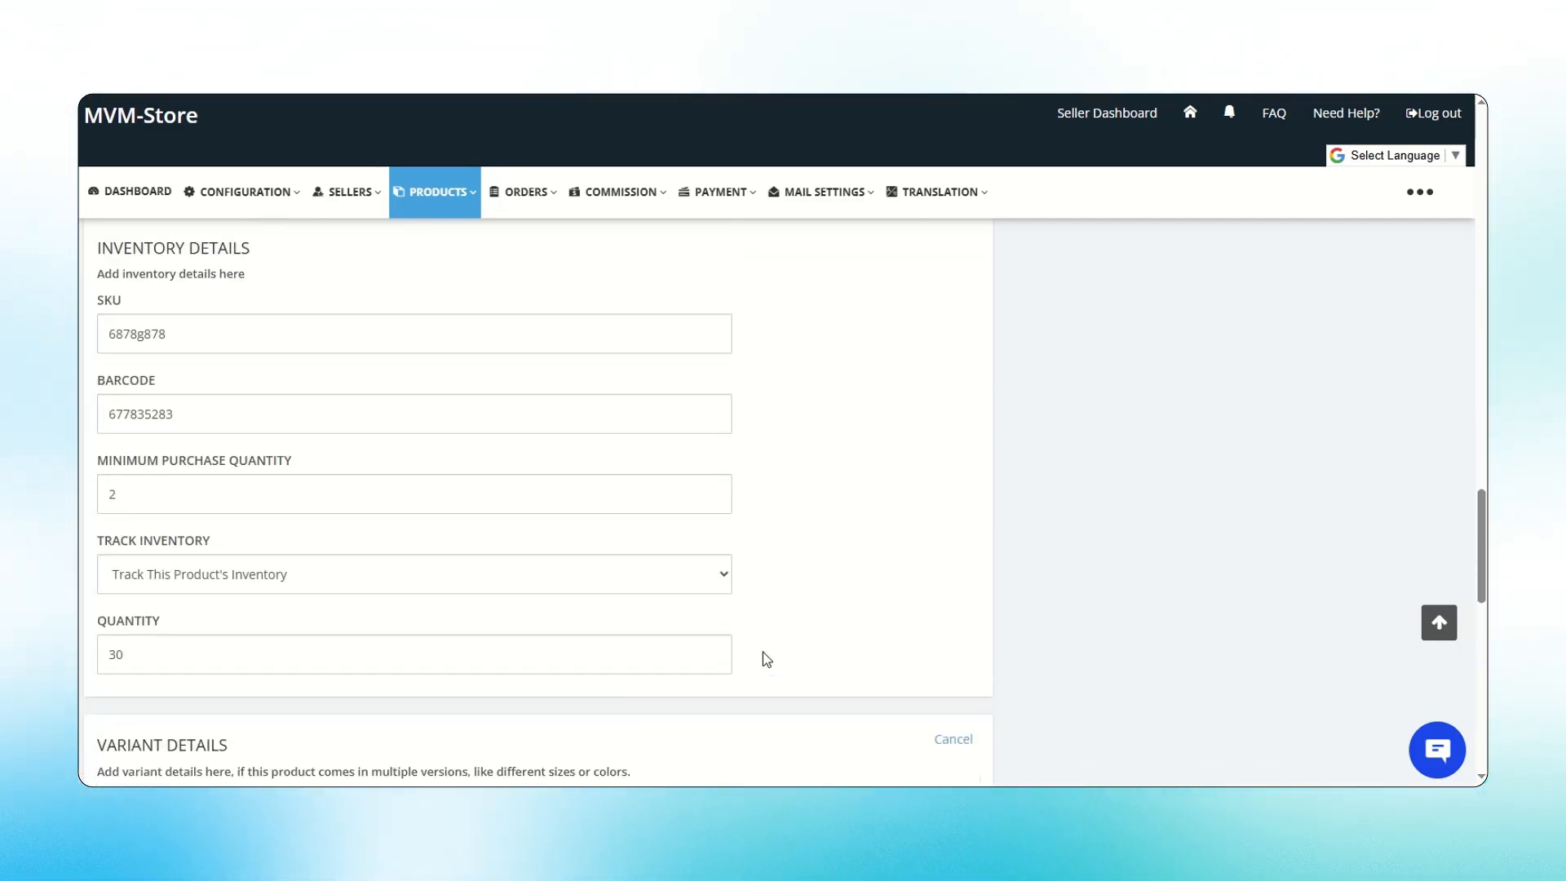
{"action": "scroll", "coordinate": [1031, 628], "scroll_direction": "up", "scroll_amount": 15}
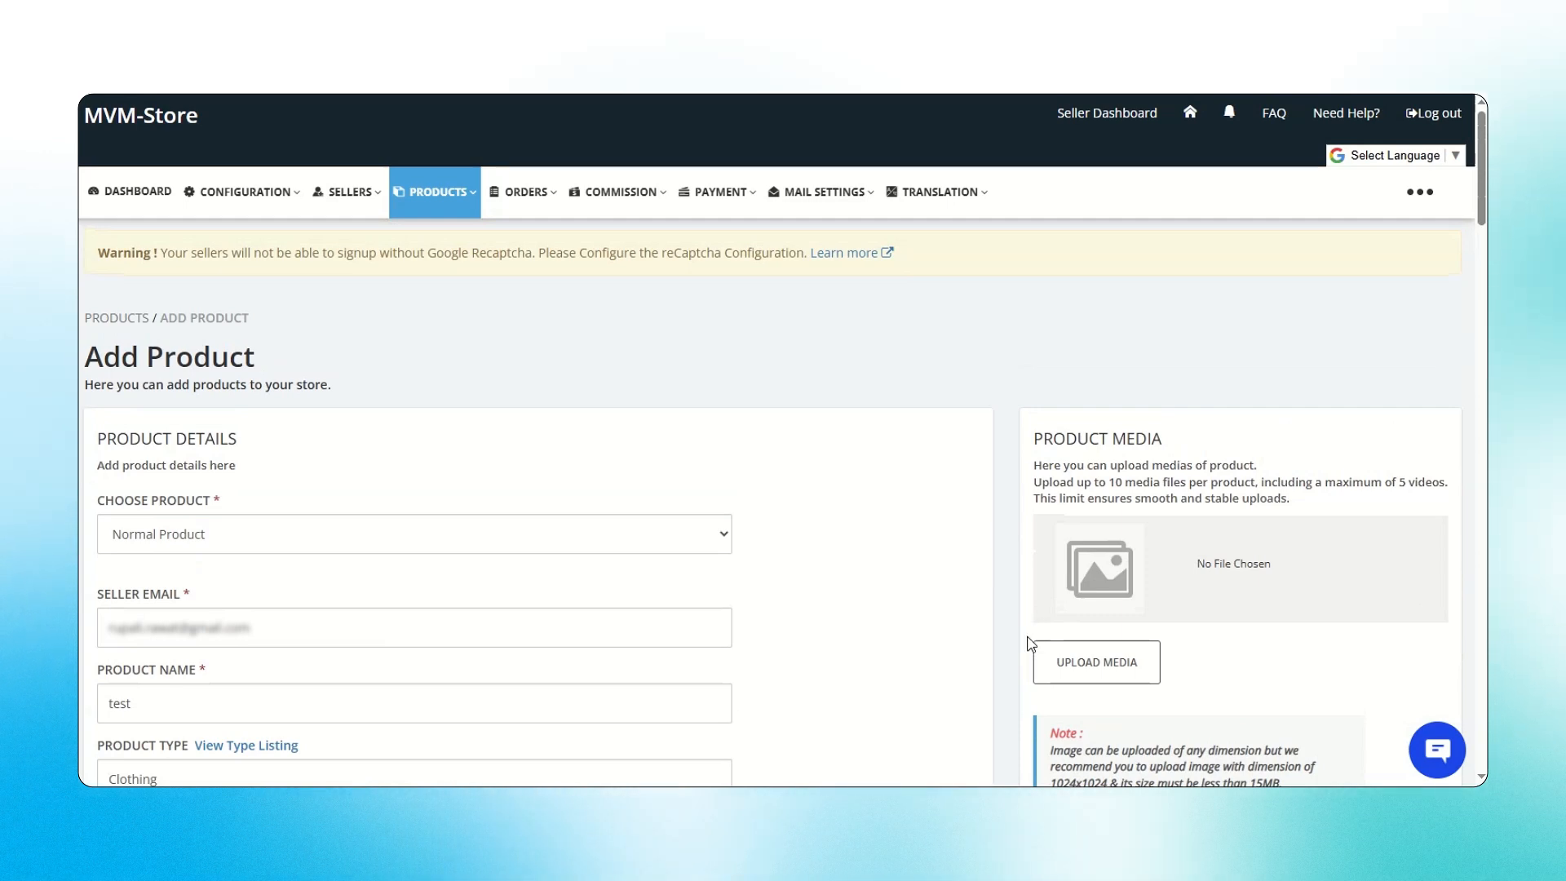
{"action": "scroll", "coordinate": [1030, 644], "scroll_direction": "down", "scroll_amount": 1}
{"action": "left_click", "coordinate": [1091, 575]}
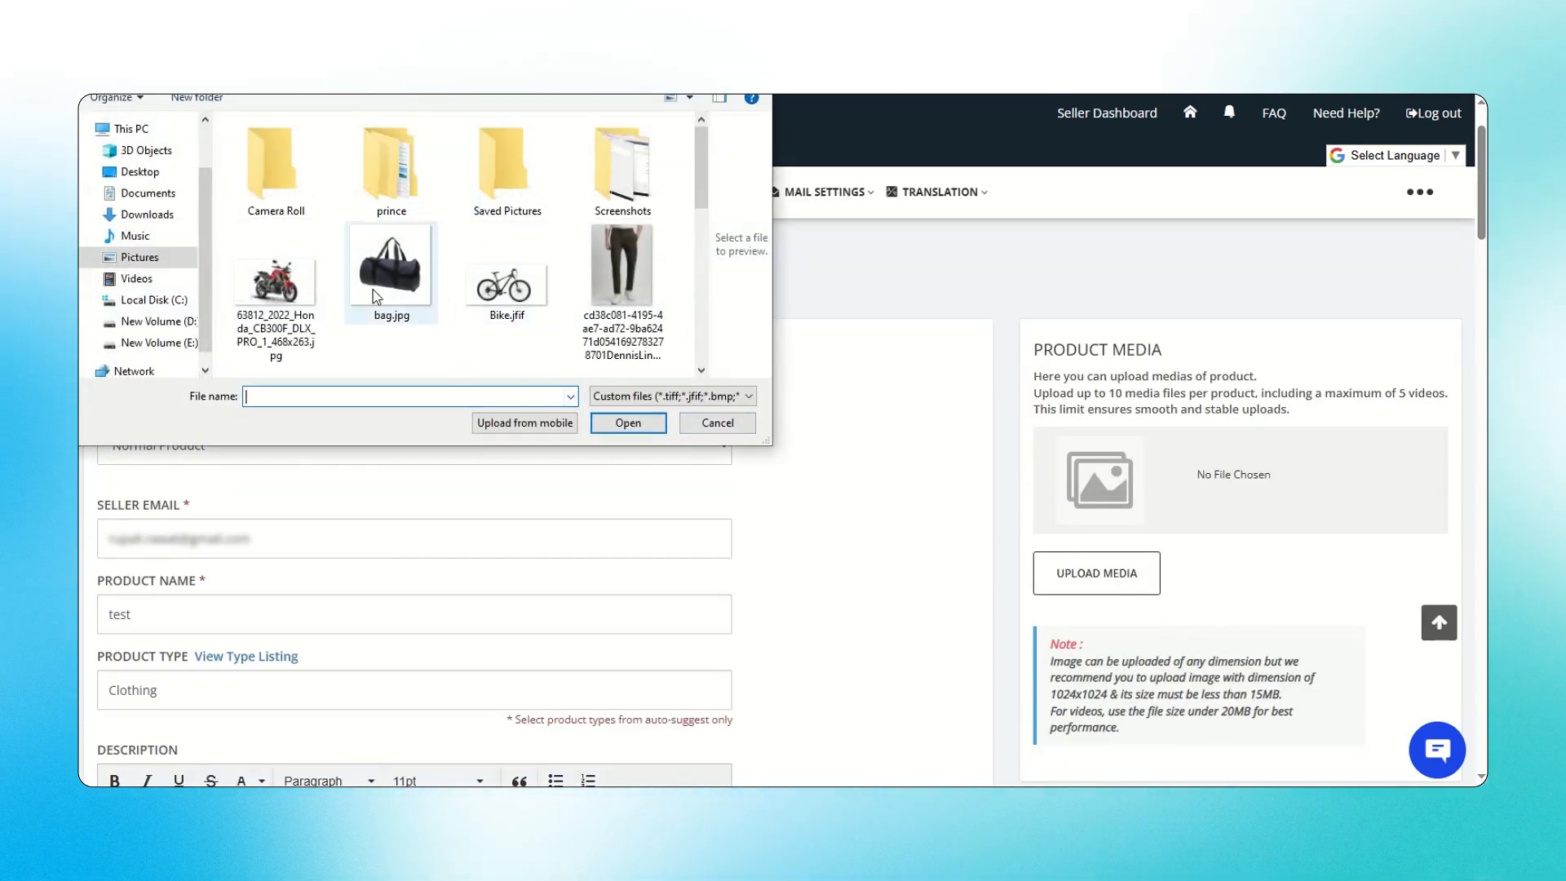
{"action": "left_click", "coordinate": [383, 277]}
{"action": "left_click", "coordinate": [649, 424]}
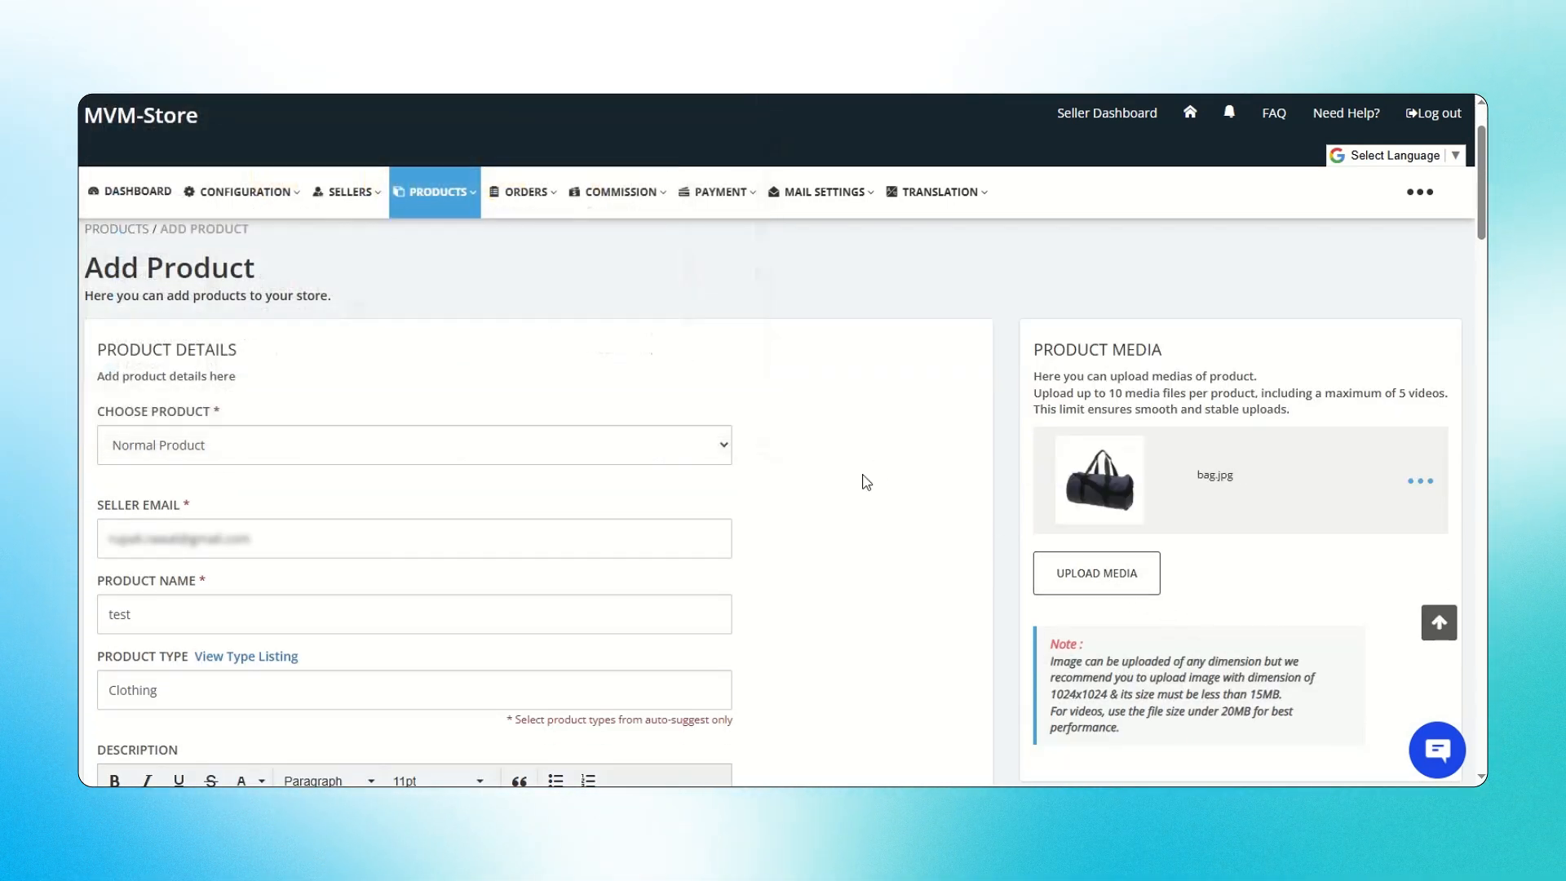
Assign the product to the Home page collection.
{"action": "scroll", "coordinate": [1179, 558], "scroll_direction": "down", "scroll_amount": 3}
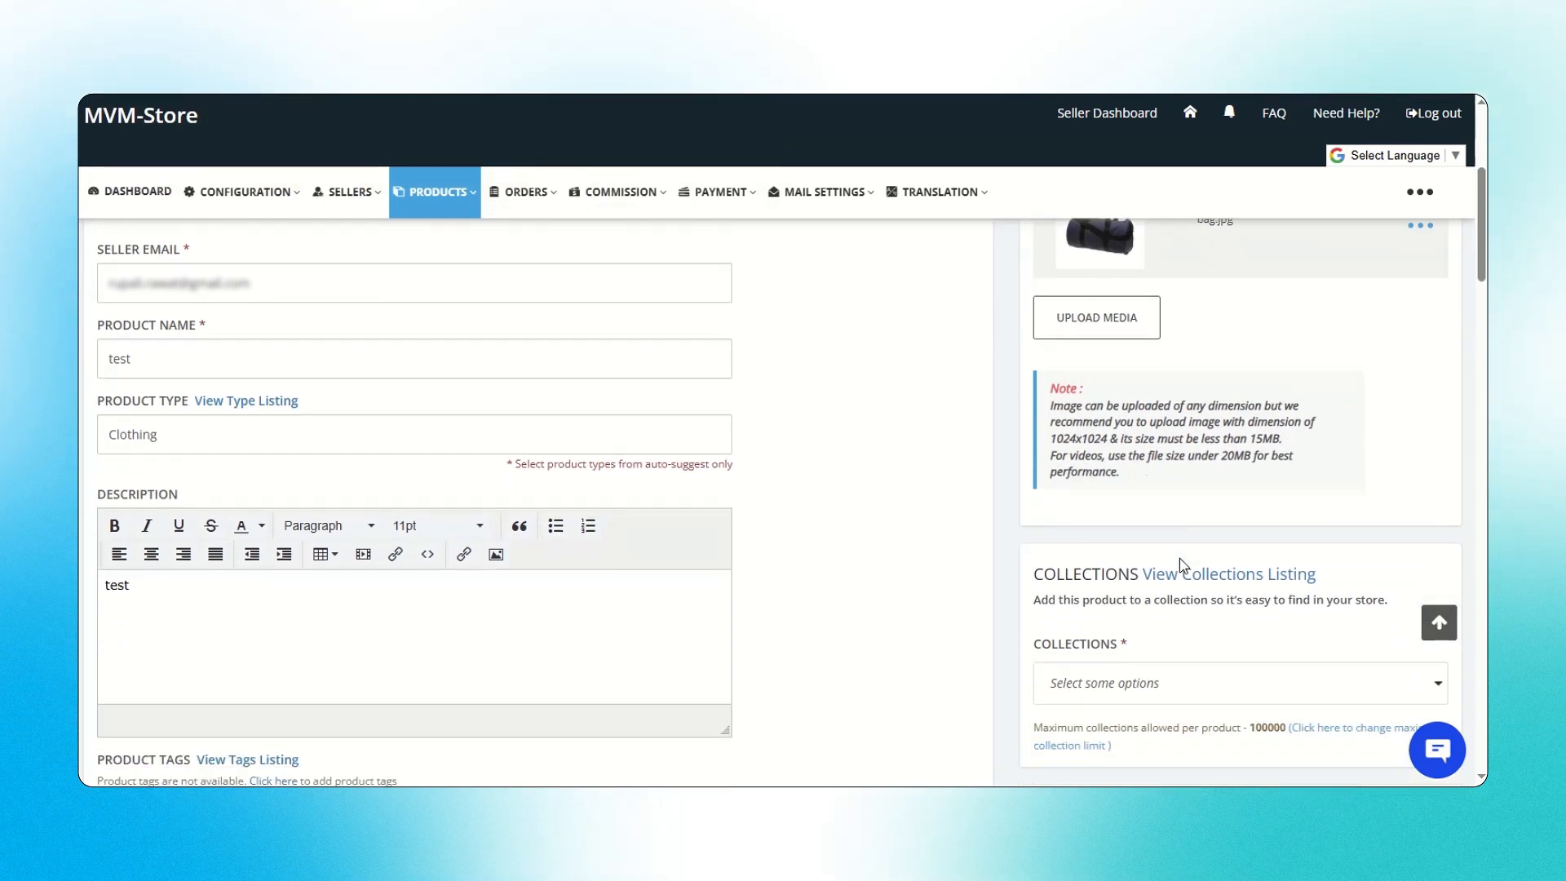
{"action": "scroll", "coordinate": [1179, 558], "scroll_direction": "down", "scroll_amount": 1}
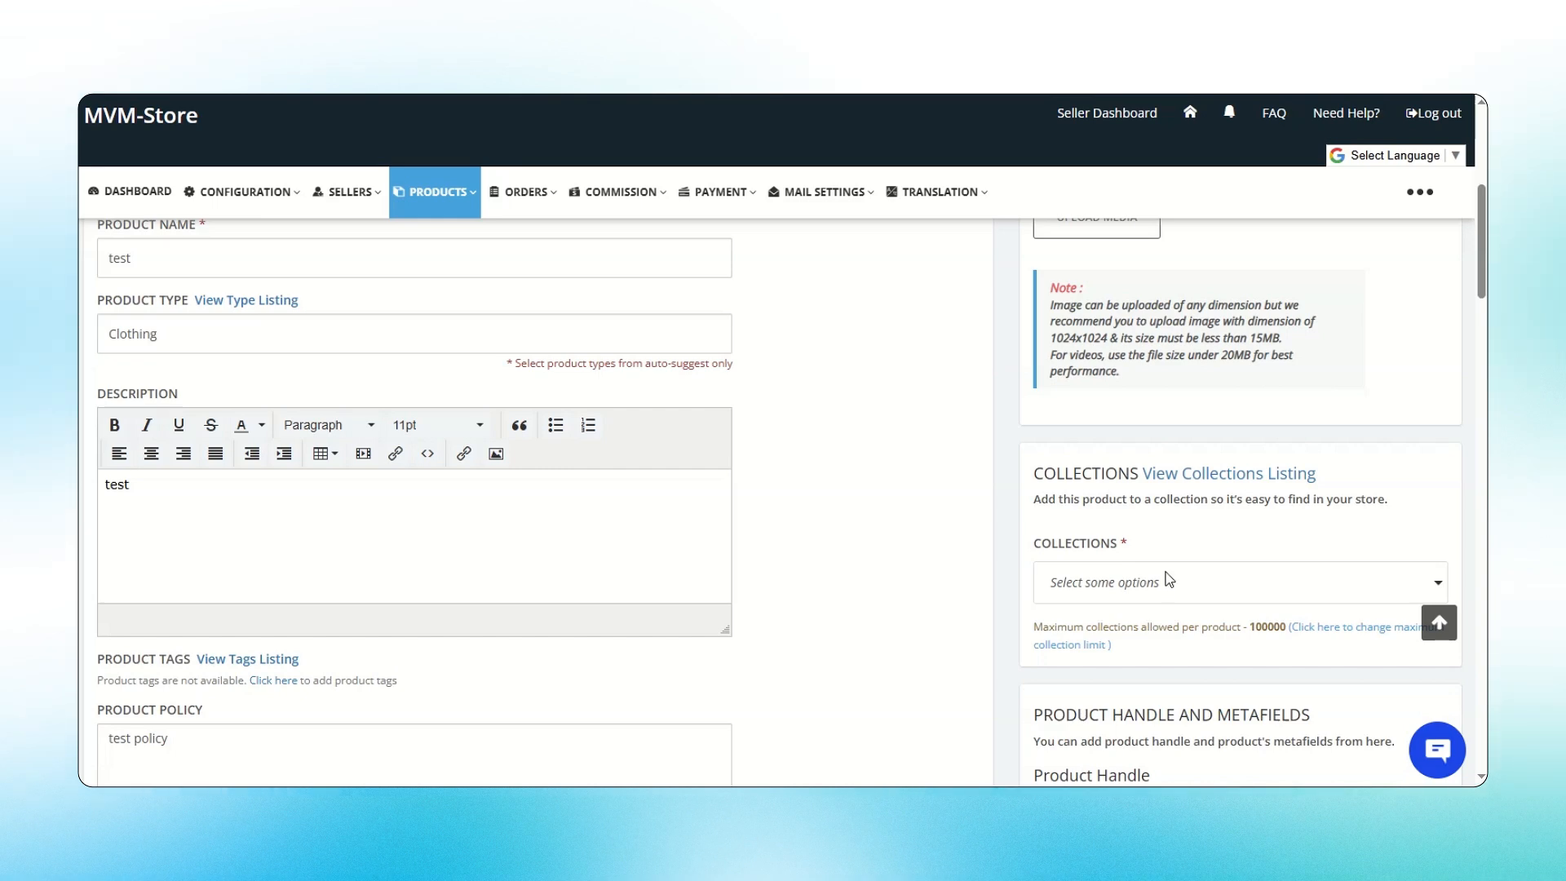
{"action": "left_click", "coordinate": [1186, 579]}
{"action": "left_click", "coordinate": [1118, 670]}
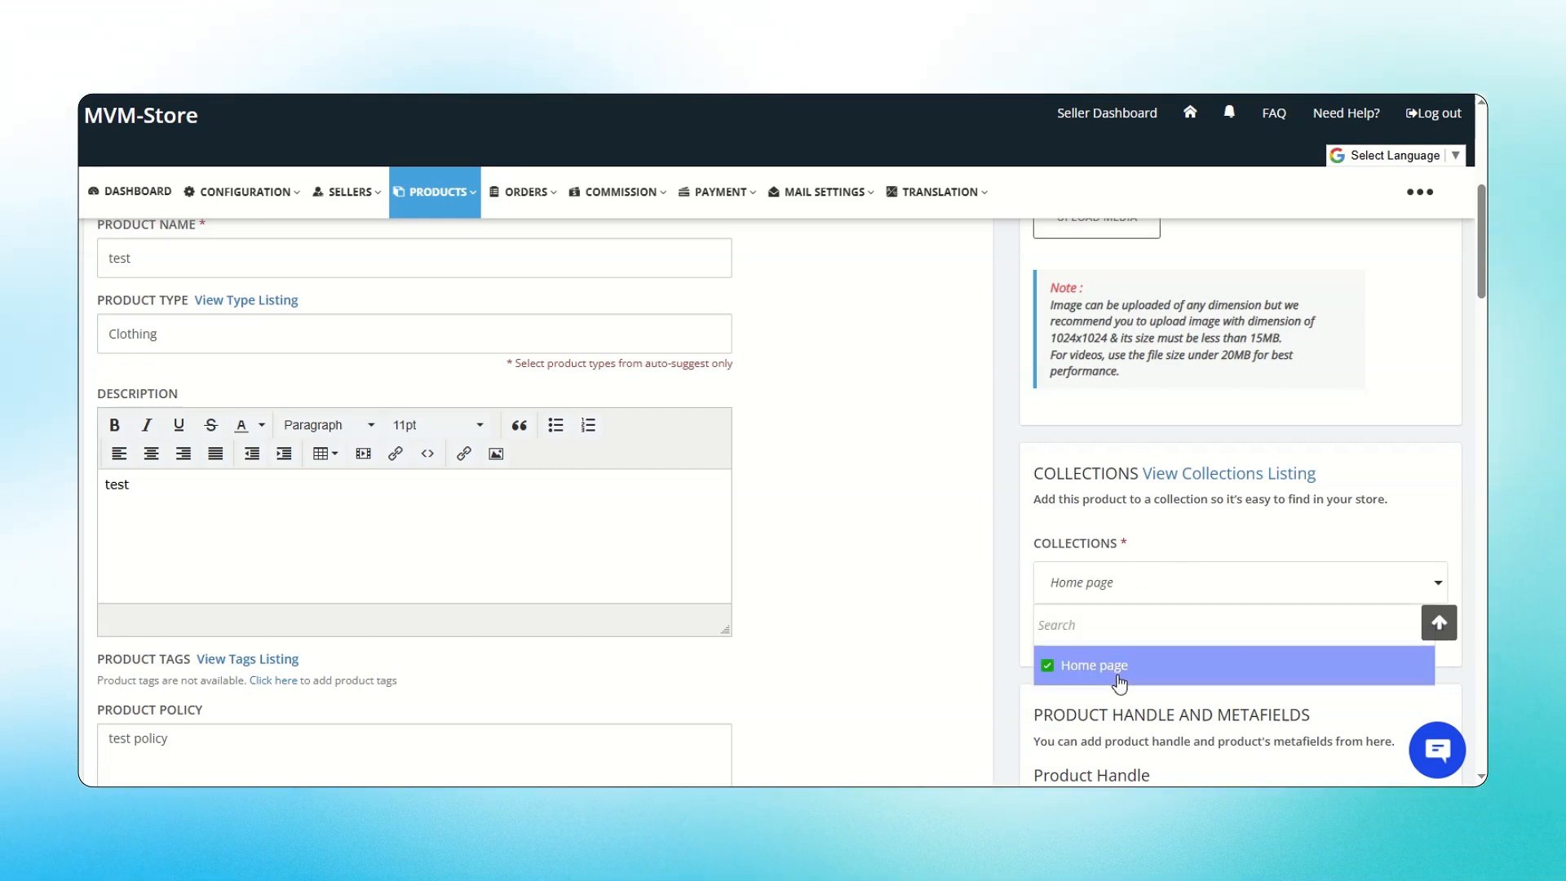
{"action": "left_click", "coordinate": [975, 665]}
Save the new product, leaving its handle and meta fields empty.
{"action": "scroll", "coordinate": [1138, 634], "scroll_direction": "down", "scroll_amount": 5}
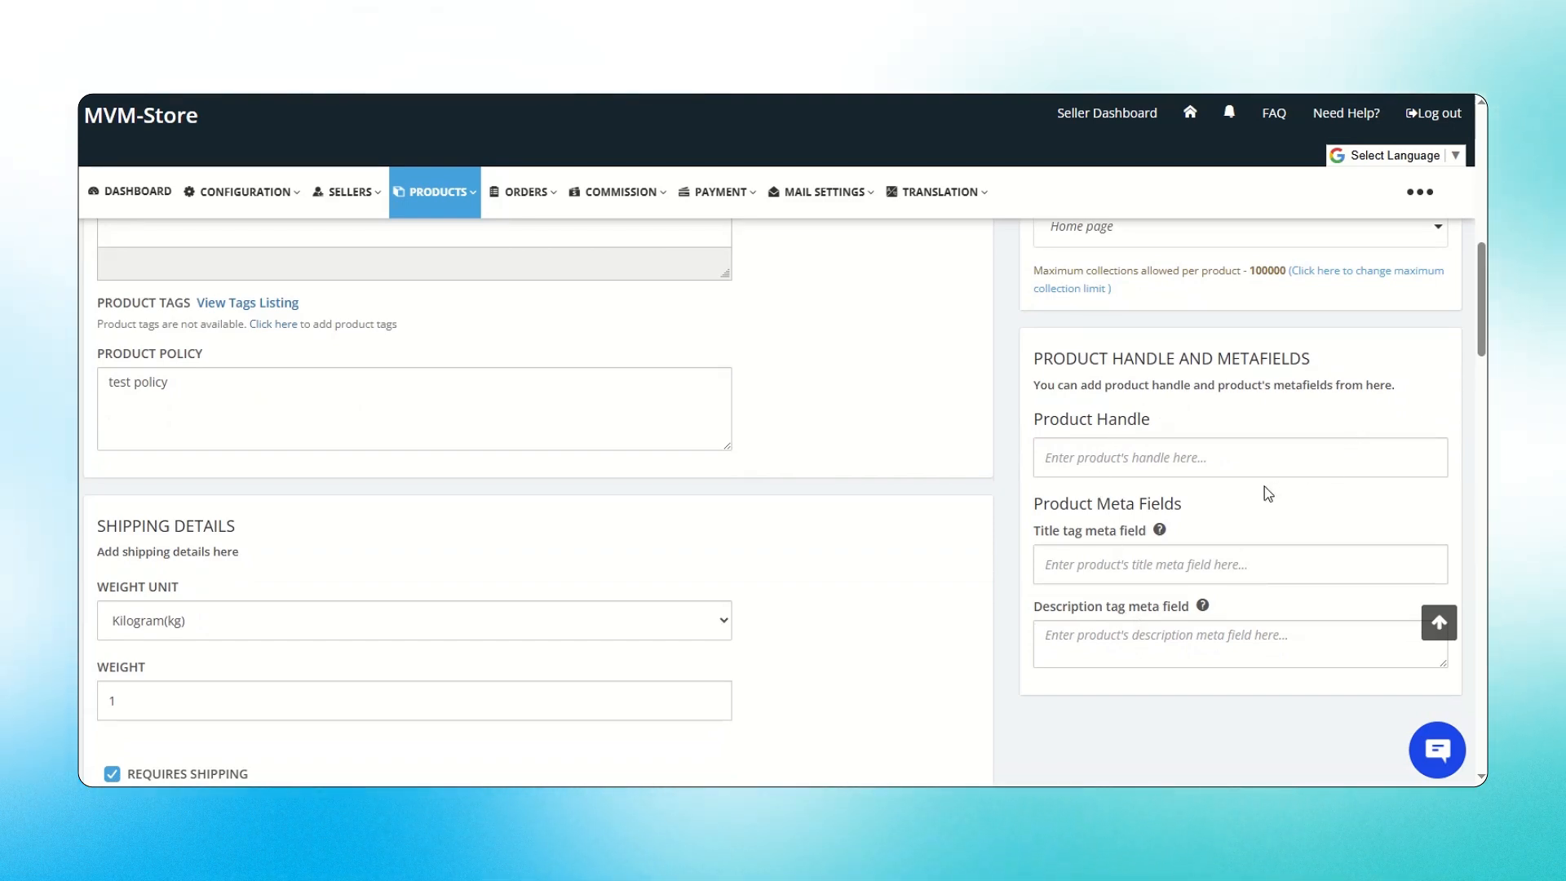
{"action": "scroll", "coordinate": [1267, 494], "scroll_direction": "down", "scroll_amount": 15}
{"action": "left_click", "coordinate": [181, 687]}
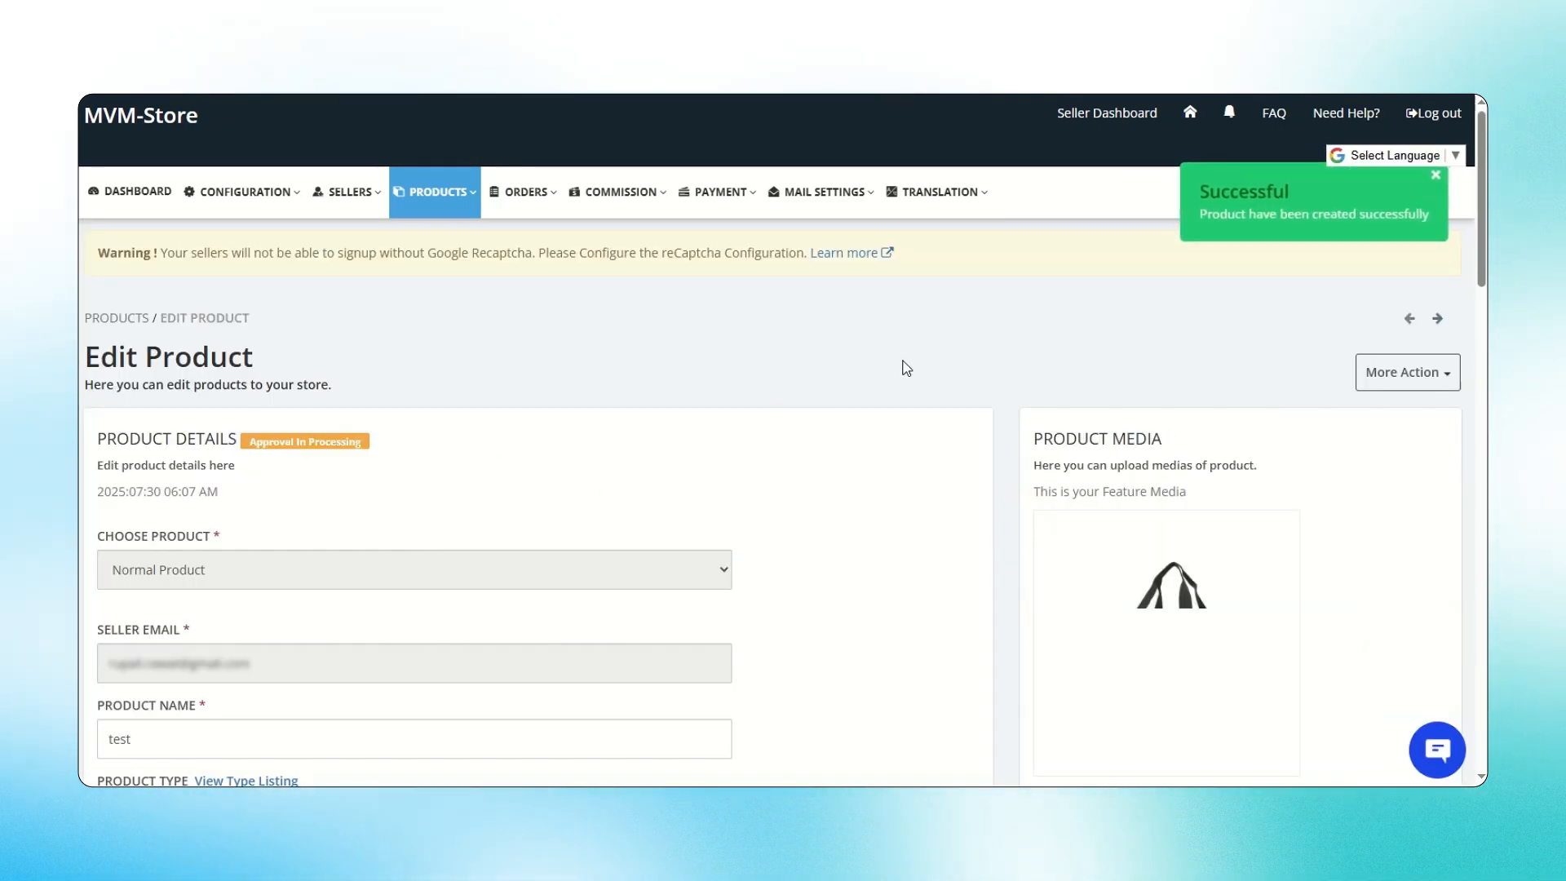
Go to the products listing and show the available actions for the product named test.
{"action": "left_click", "coordinate": [438, 191]}
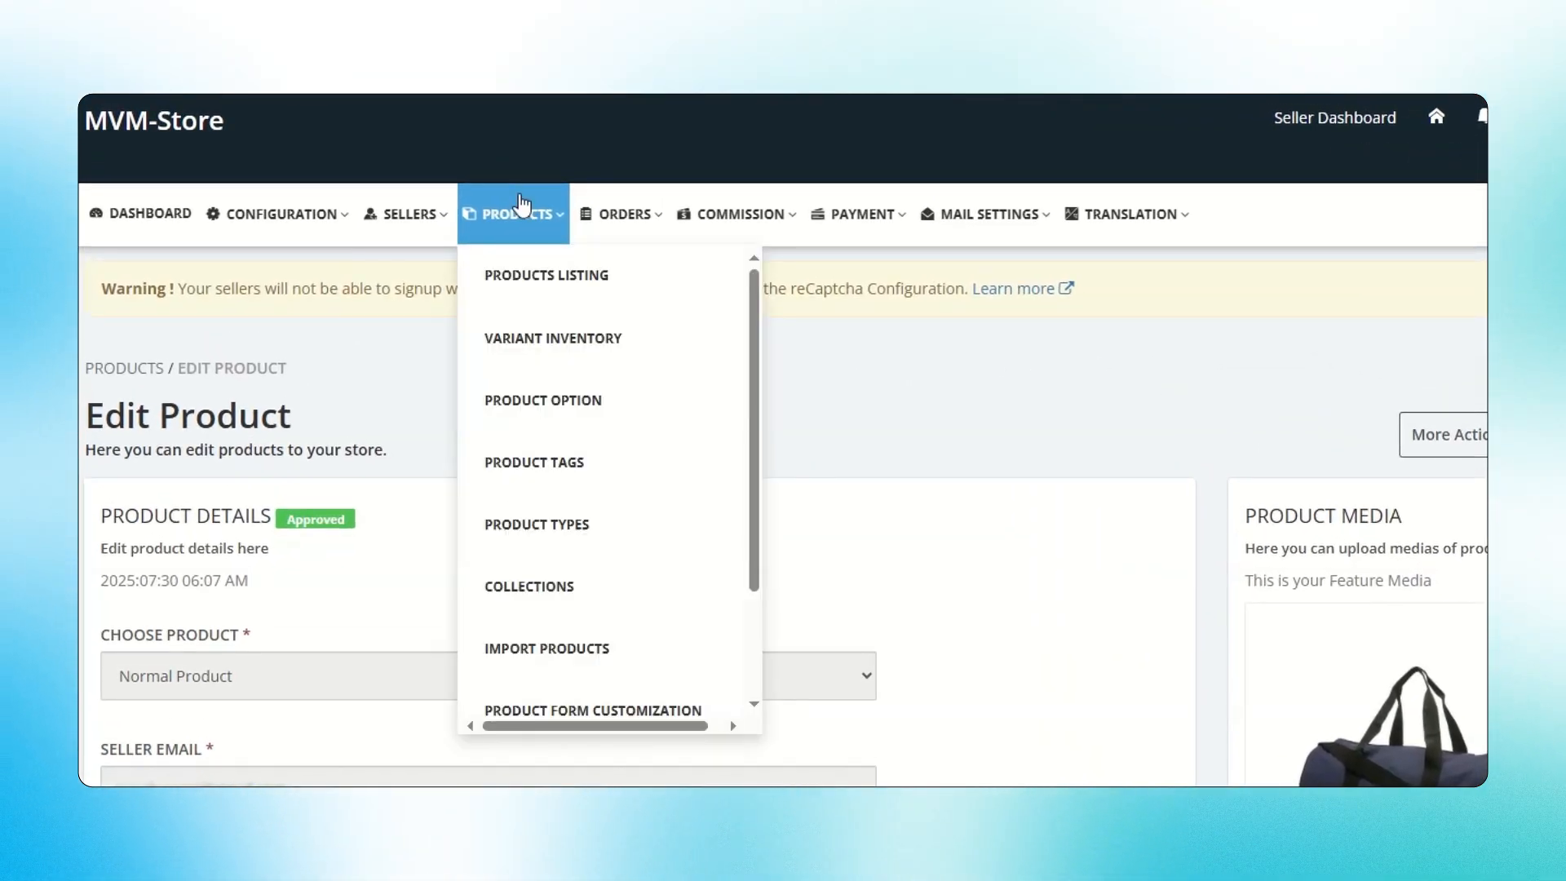
{"action": "left_click", "coordinate": [545, 285]}
{"action": "left_click", "coordinate": [1396, 602]}
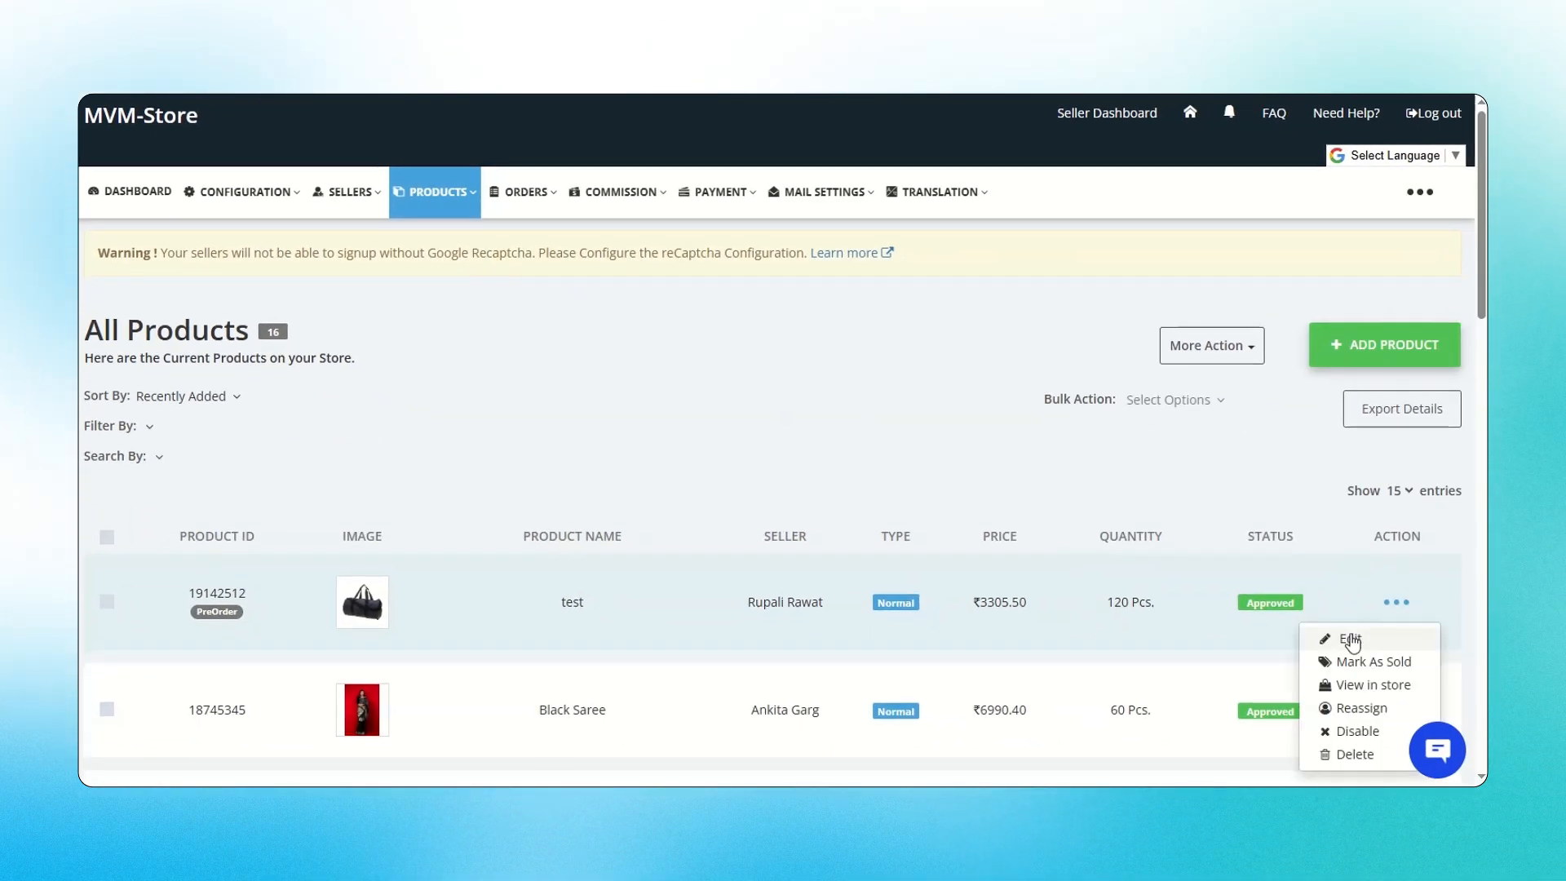